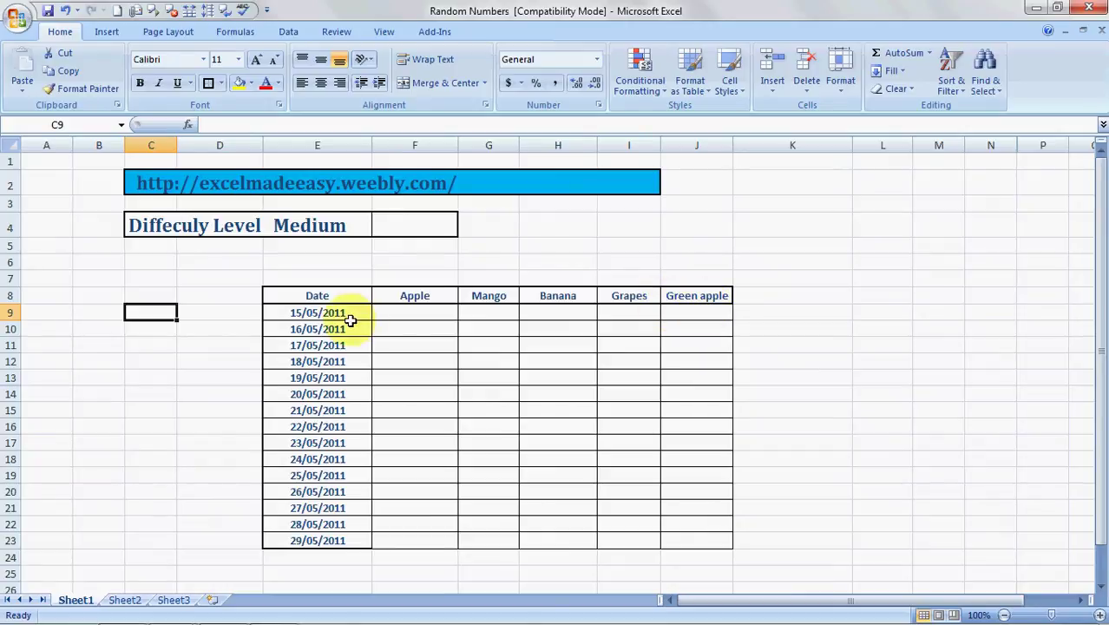
Enter sample numbers in the table: 34 in F9, 45 in F12 and 56 in H12.
left_click(419, 313)
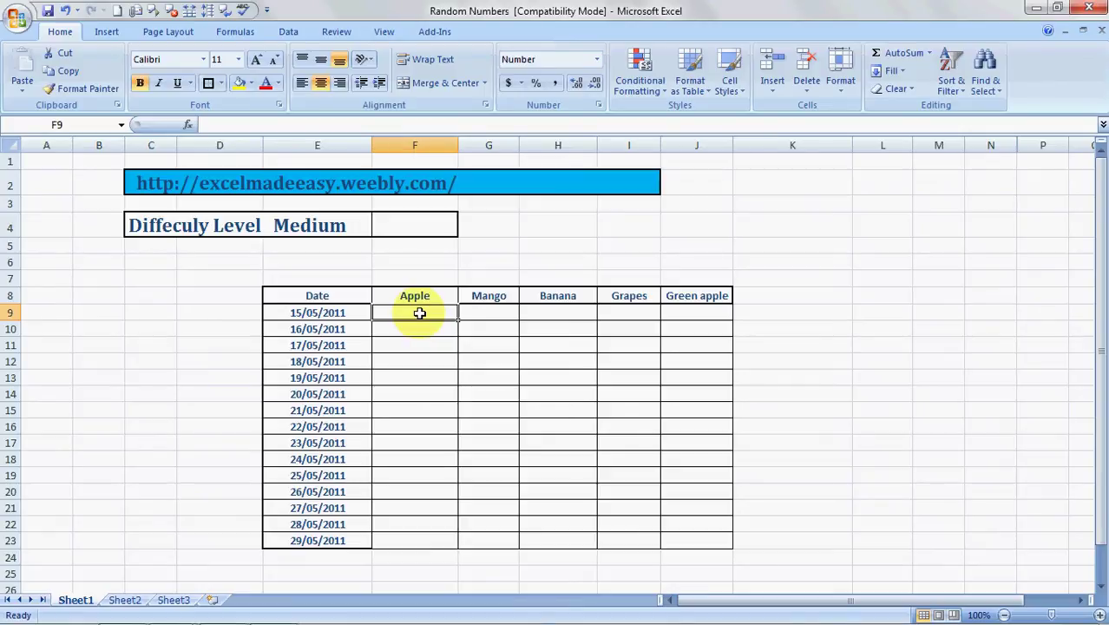
type("34")
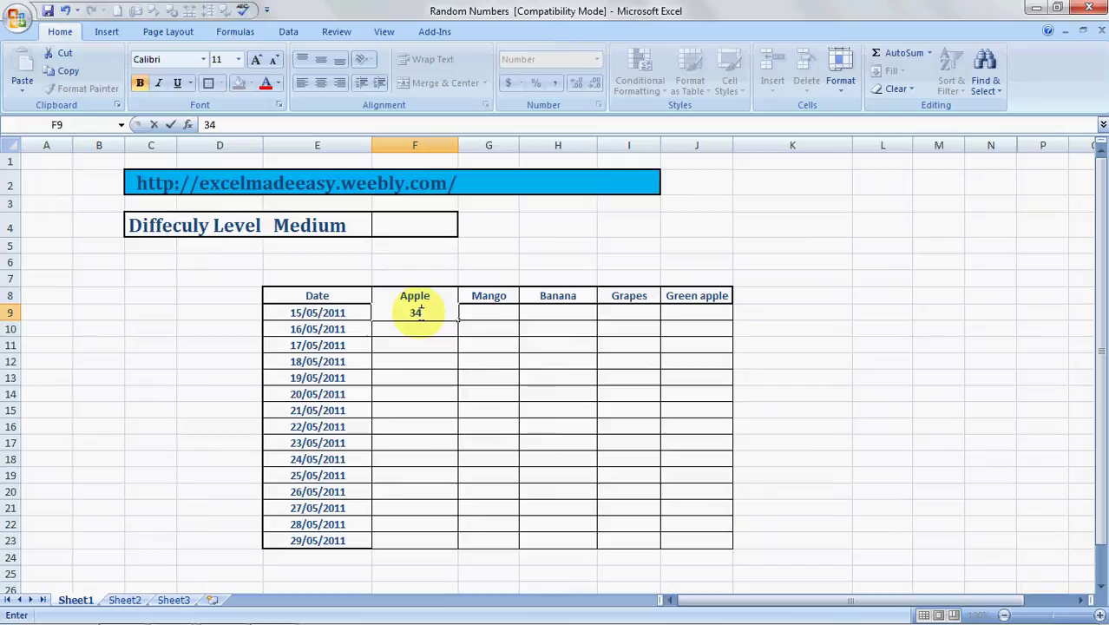
key("Return")
key("Return")
key("Return")
type("45")
key("Tab")
key("Tab")
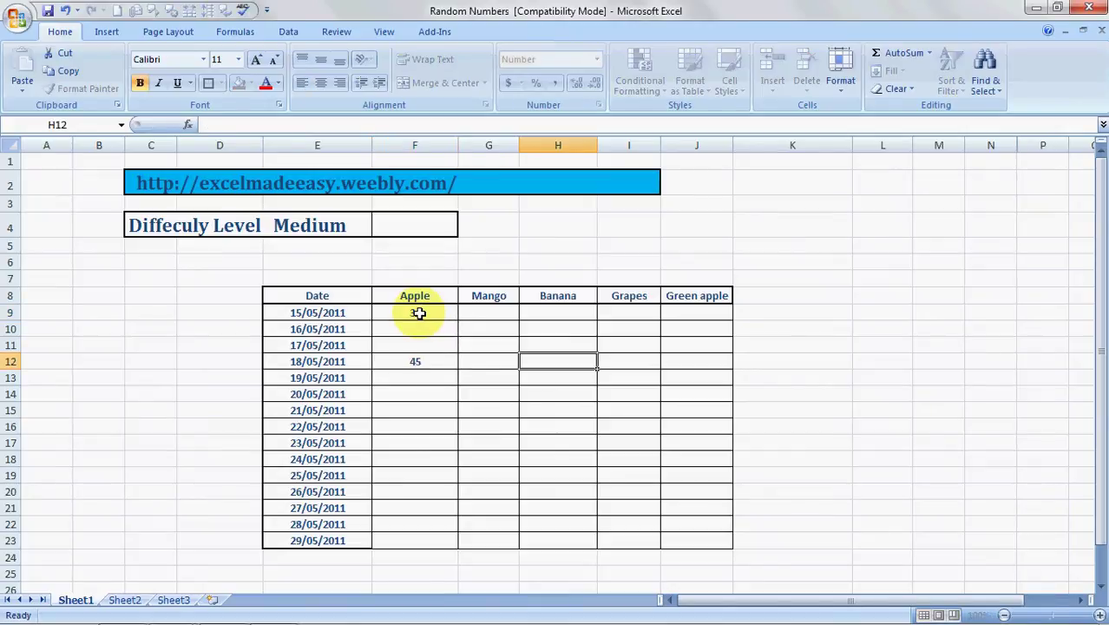
type("56")
key("ctrl+Return")
Clear the contents of the fruit table's data cells F9:J23.
key("Left")
key("Left")
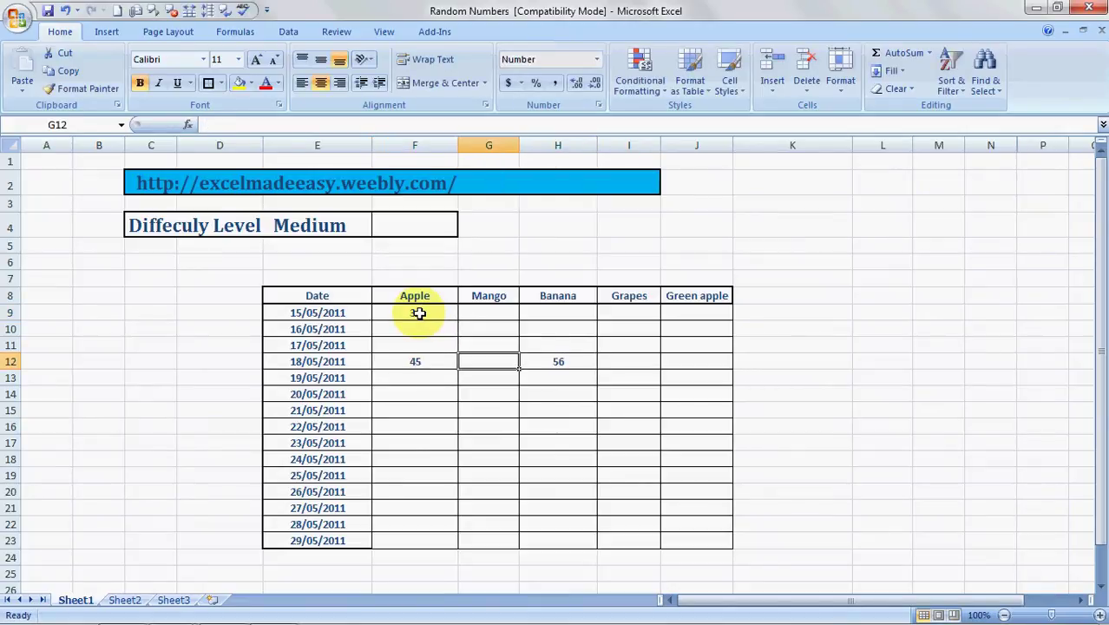
key("Up")
key("Up")
key("Up")
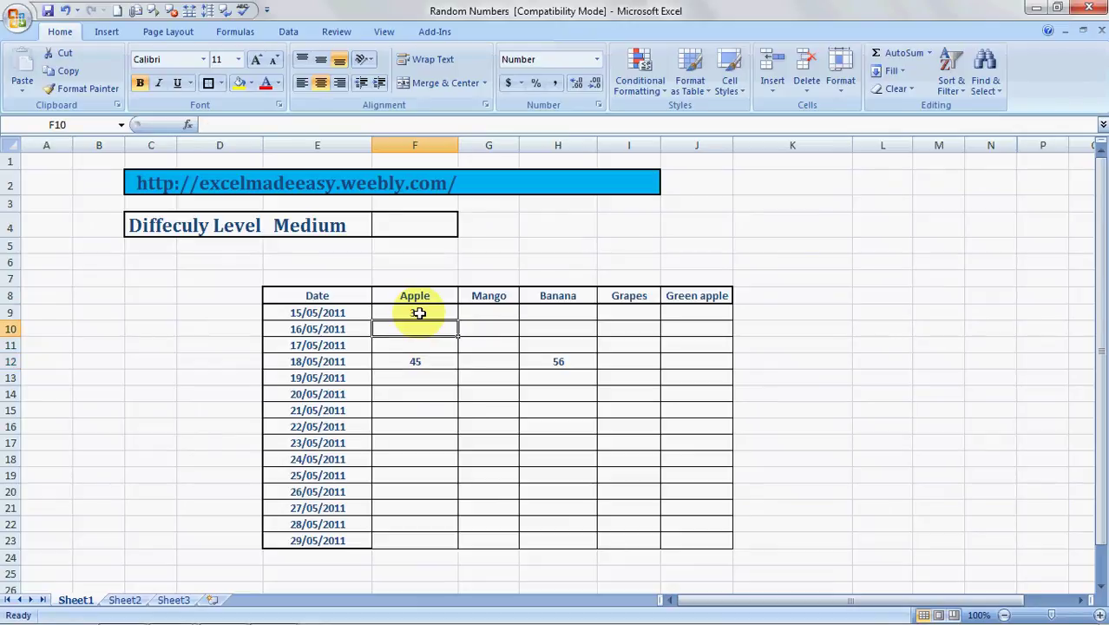
key("shift+Right")
key("shift+Right")
key("shift+Right")
key("shift+Right")
key("shift+Down")
key("shift+Down")
key("shift+Down")
key("shift+Down")
key("shift+Down")
key("shift+Down")
key("shift+Down")
key("shift+Down")
key("shift+Down")
key("shift+Down")
key("shift+Down")
key("shift+Down")
key("shift+Down")
key("shift+Down")
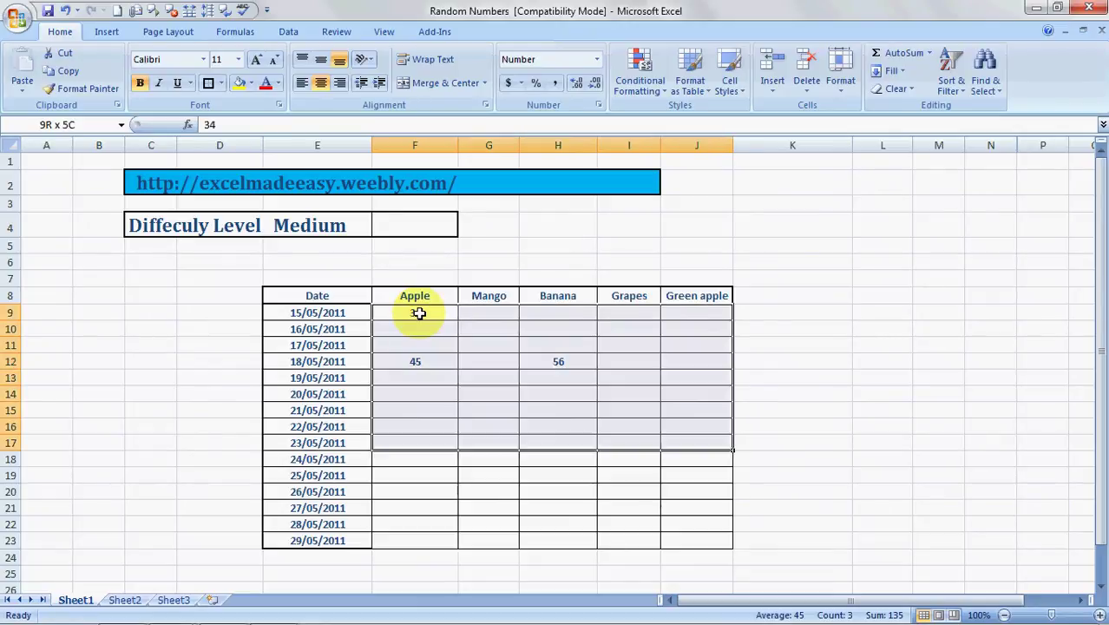
key("Delete")
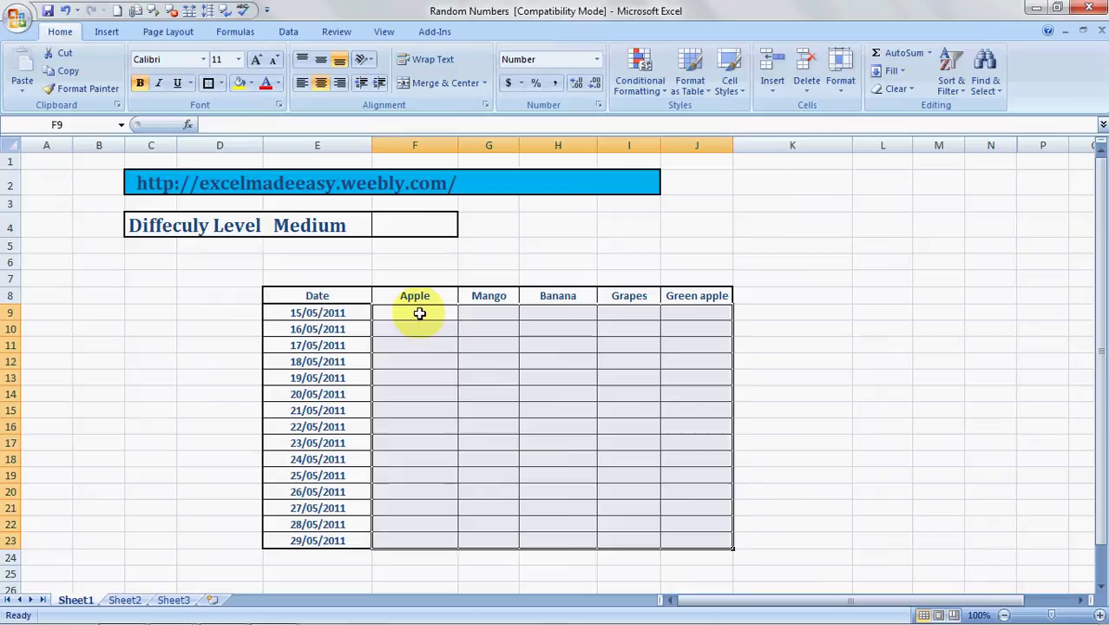
Enter the formula =RANDBETWEEN(2,67) in the first Apple cell, F9.
left_click(419, 313)
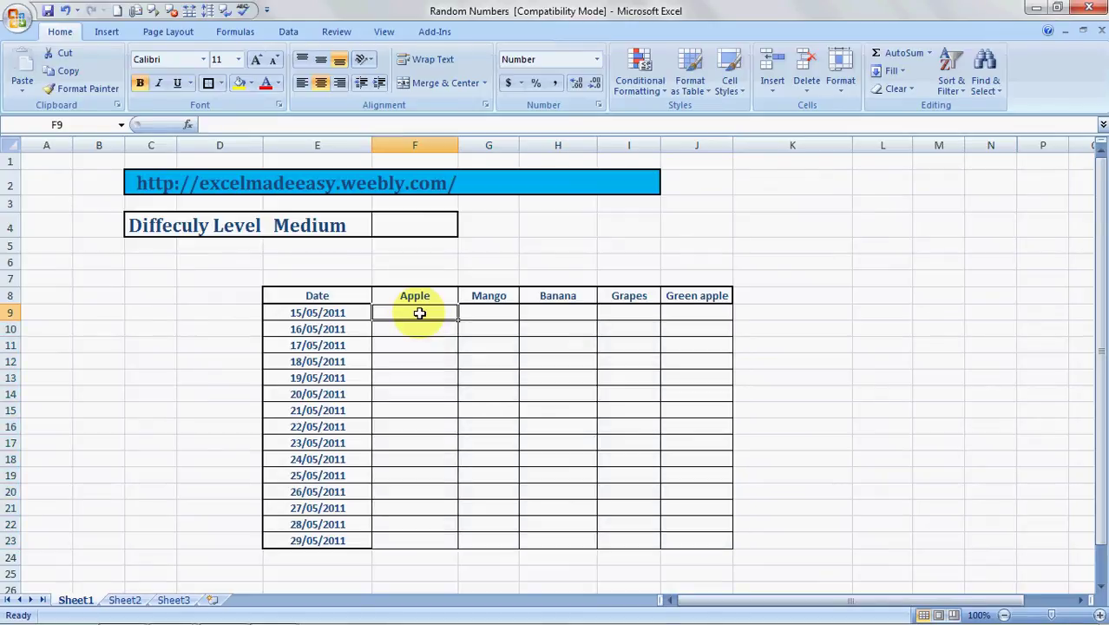
type("=")
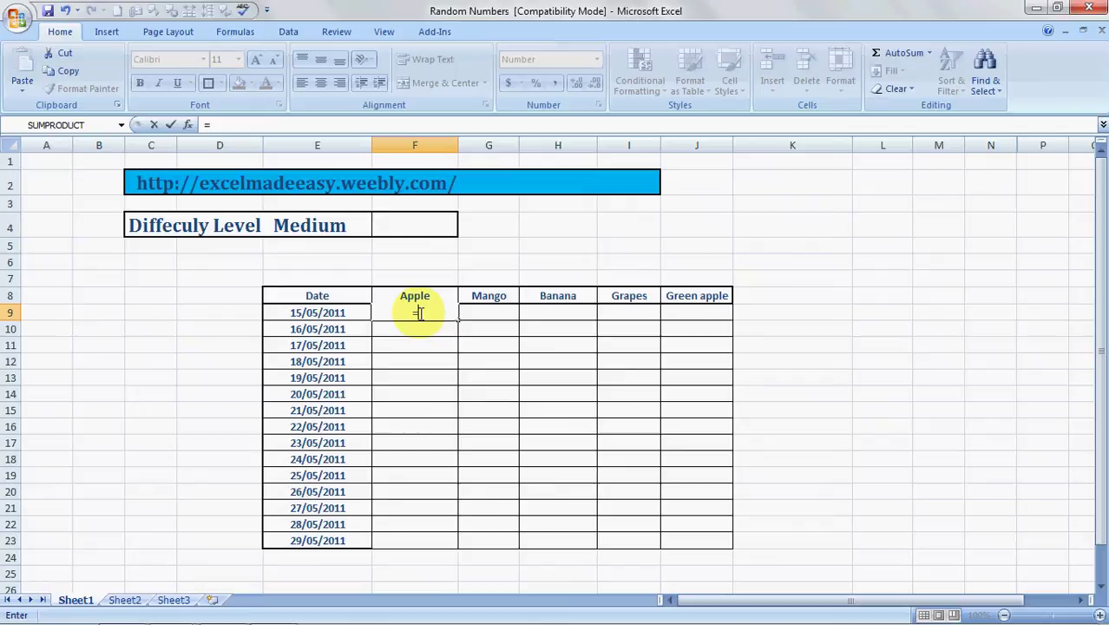
type("rand")
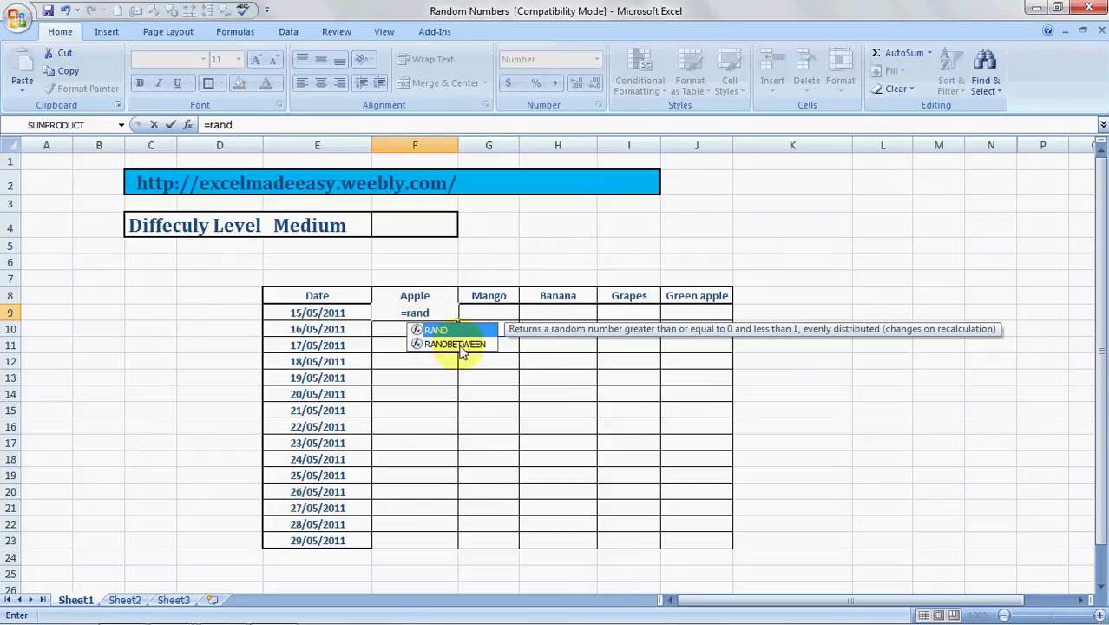
left_click(460, 344)
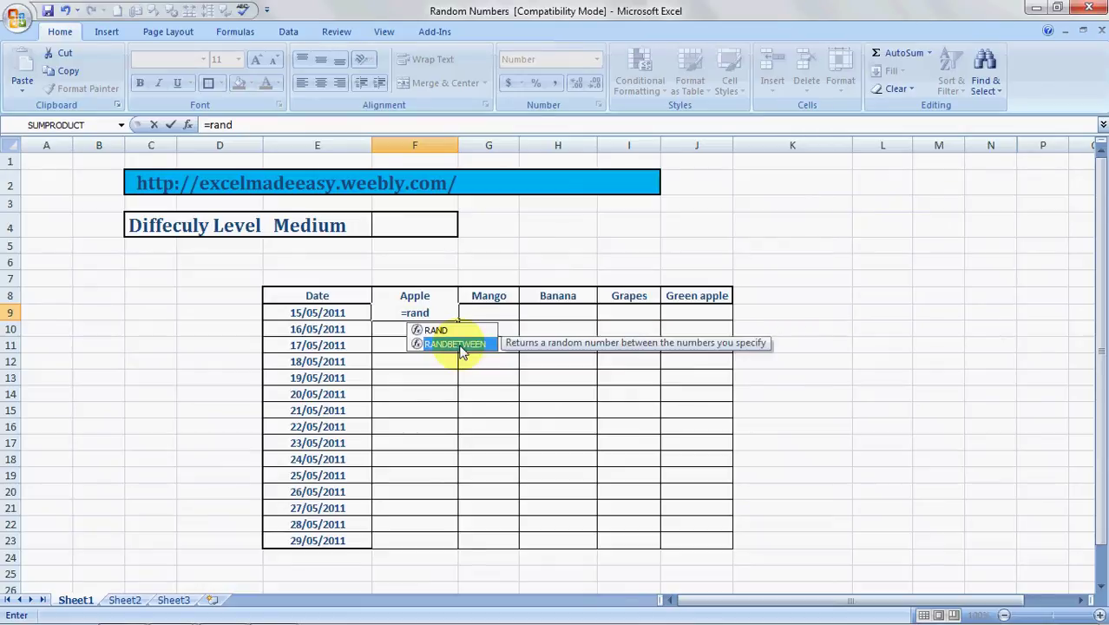
double_click(460, 345)
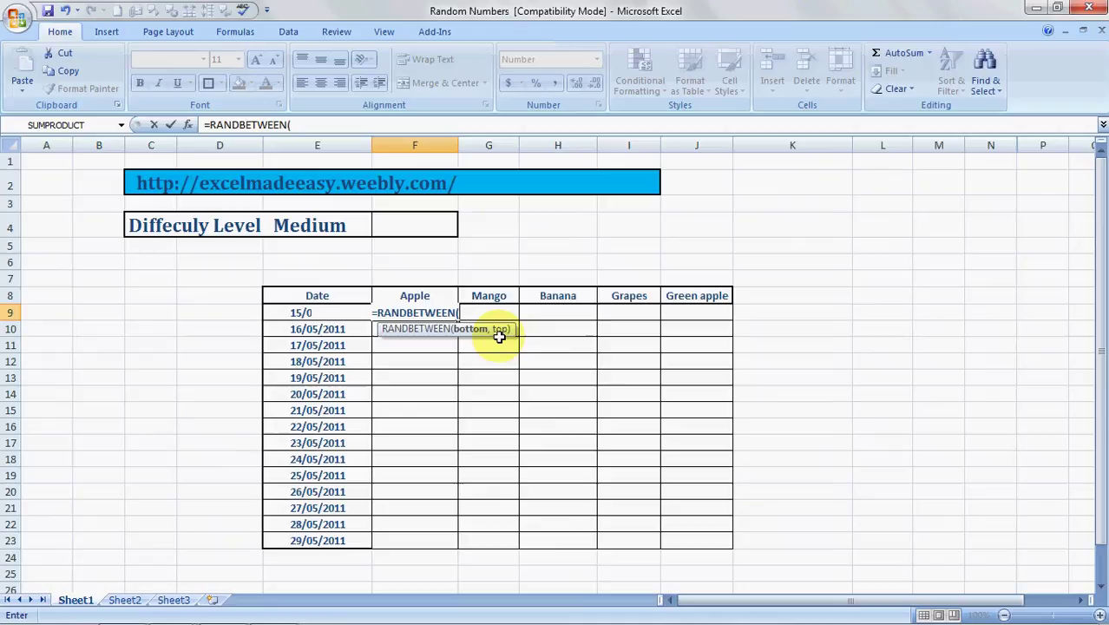
type("2")
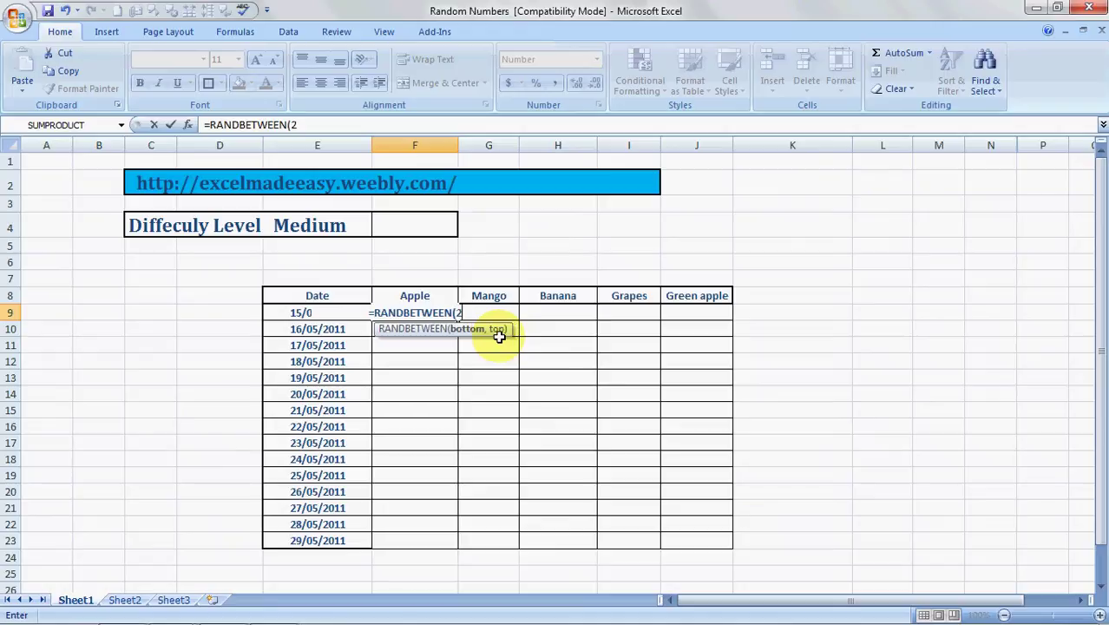
type(",")
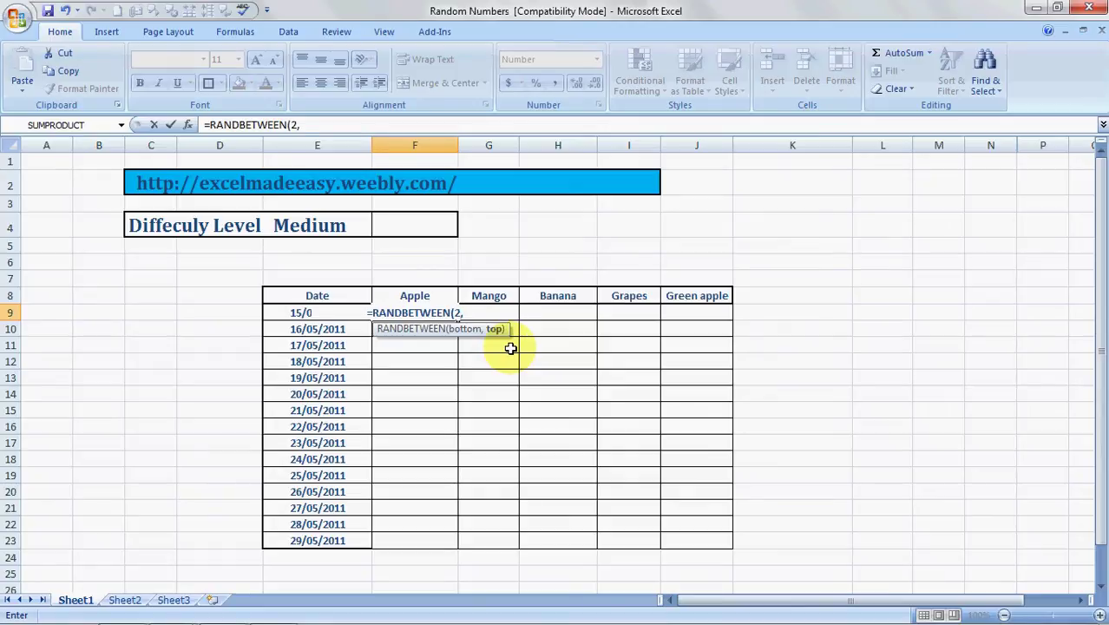
type("67)")
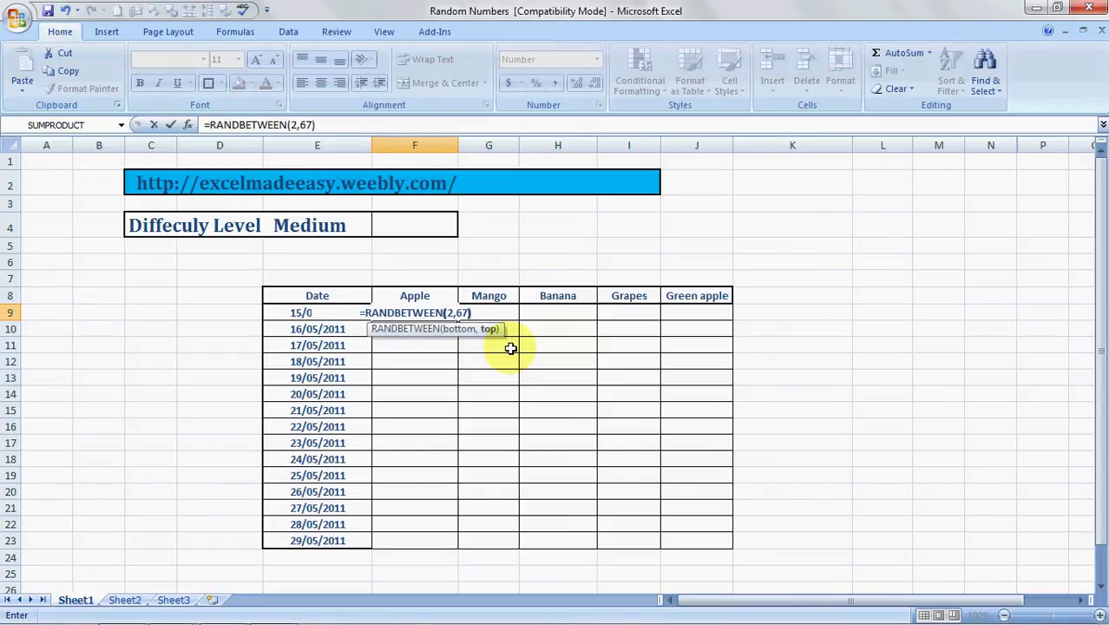
key("Return")
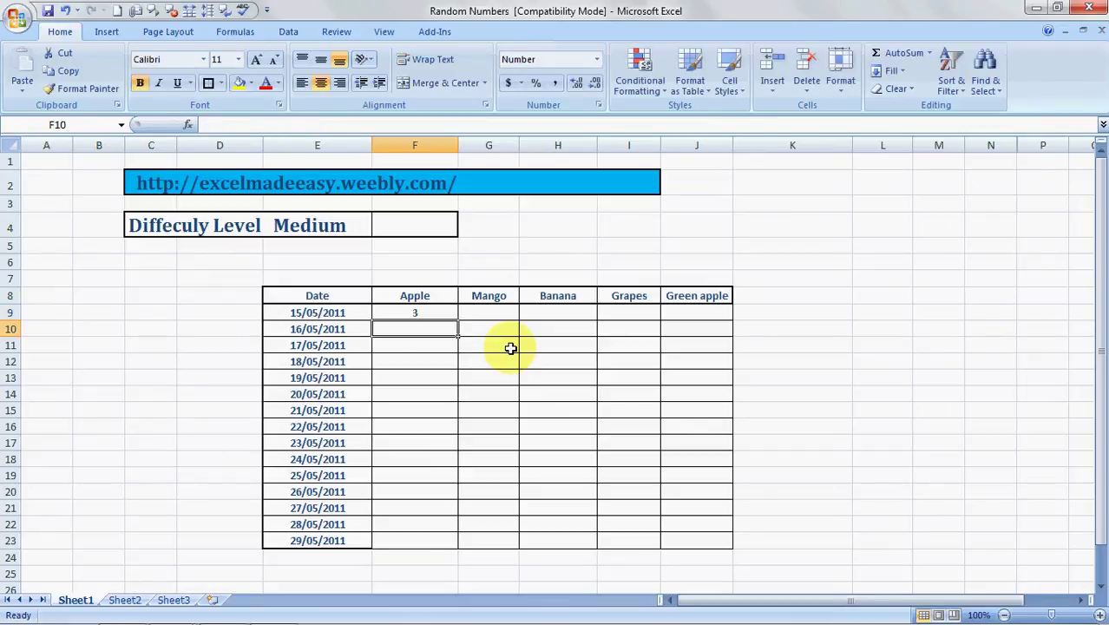
Copy the F9 formula into the whole data range F9:J23 and end the copy mode.
key("Up")
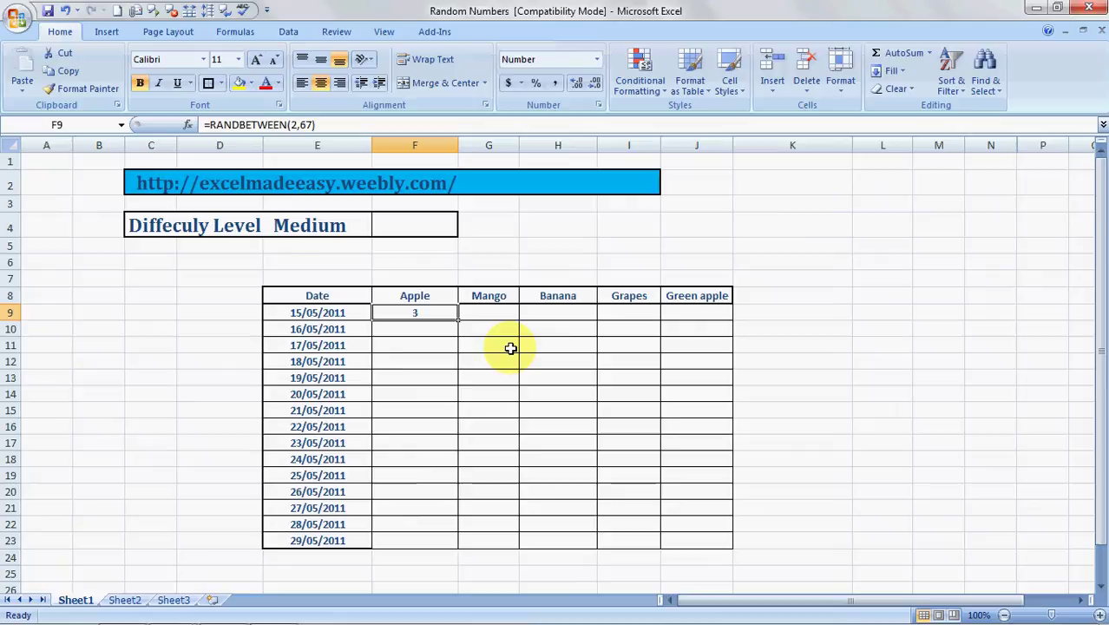
key("ctrl+c")
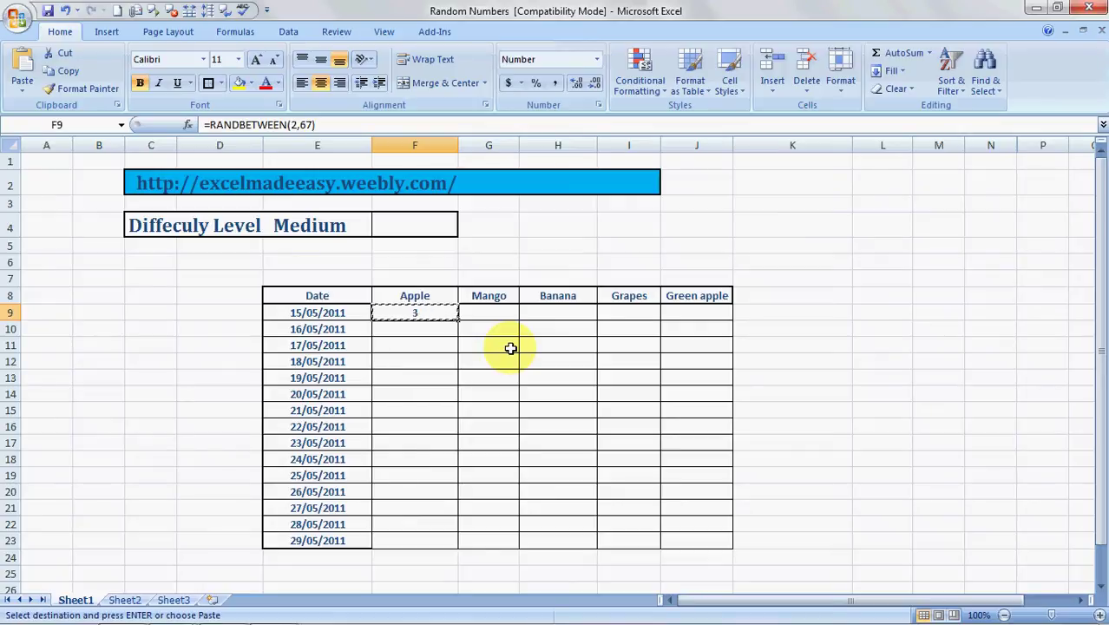
key("shift+Right")
key("shift+Right")
key("shift+Right")
key("shift+Right")
key("shift+Down")
key("shift+Down")
key("shift+Down")
key("shift+Down")
key("shift+Down")
key("shift+Down")
key("shift+Down")
key("shift+Down")
key("shift+Down")
key("shift+Down")
key("shift+Down")
key("shift+Down")
key("shift+Down")
key("shift+Down")
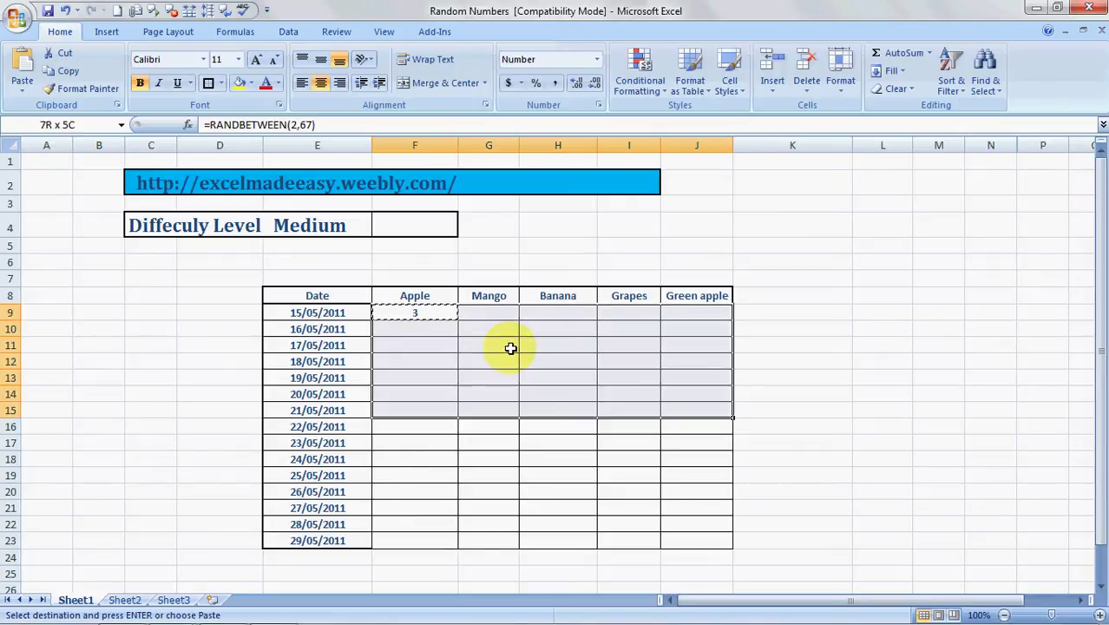
right_click(462, 323)
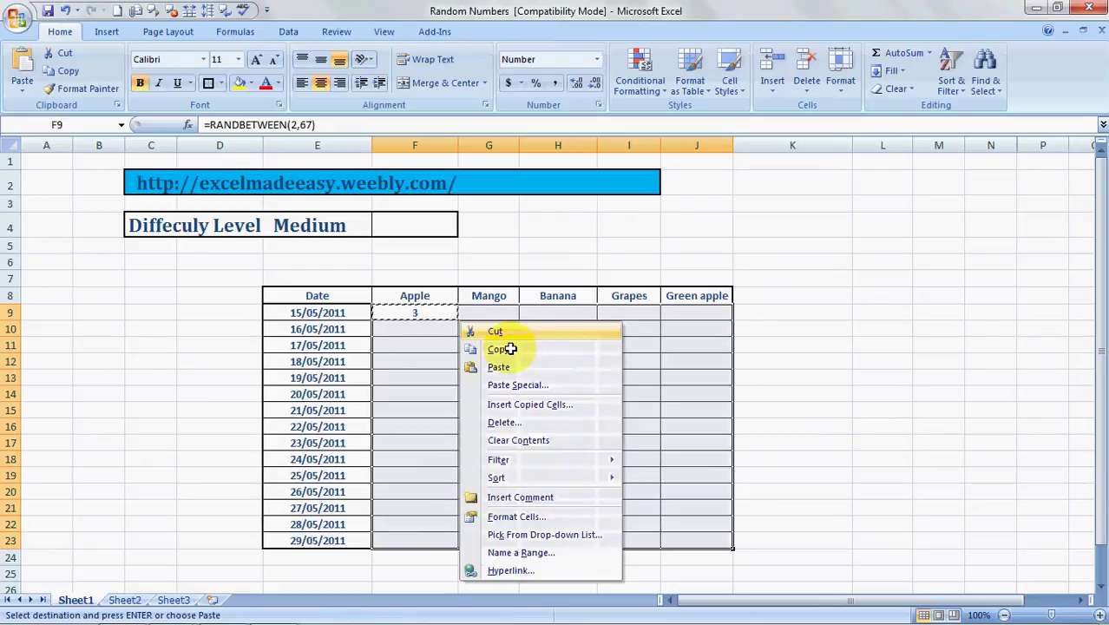
left_click(501, 369)
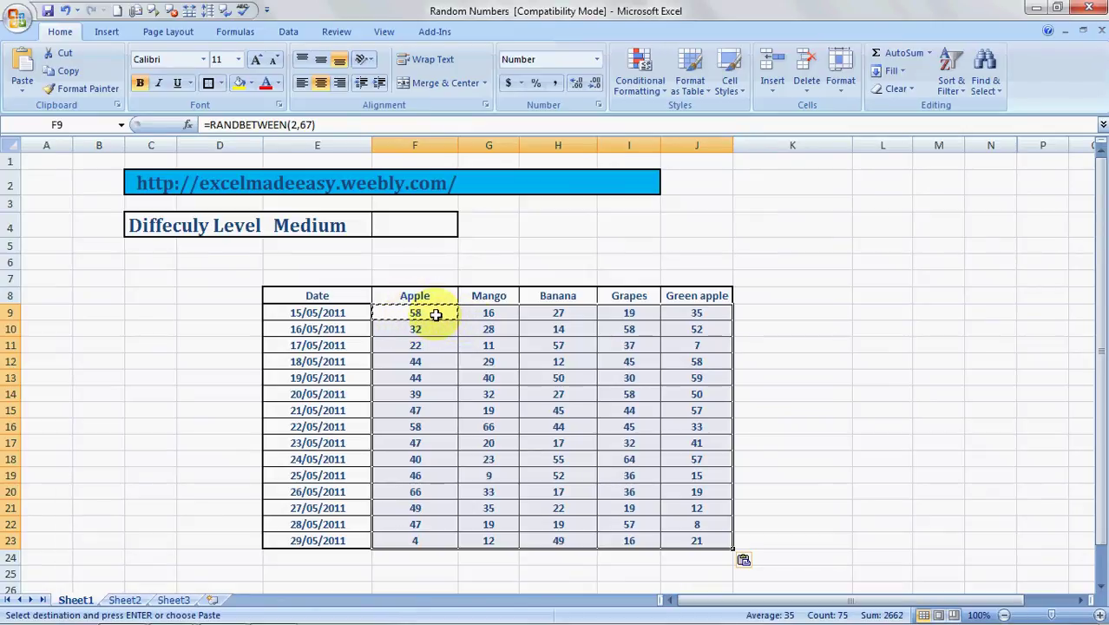
left_click(504, 346)
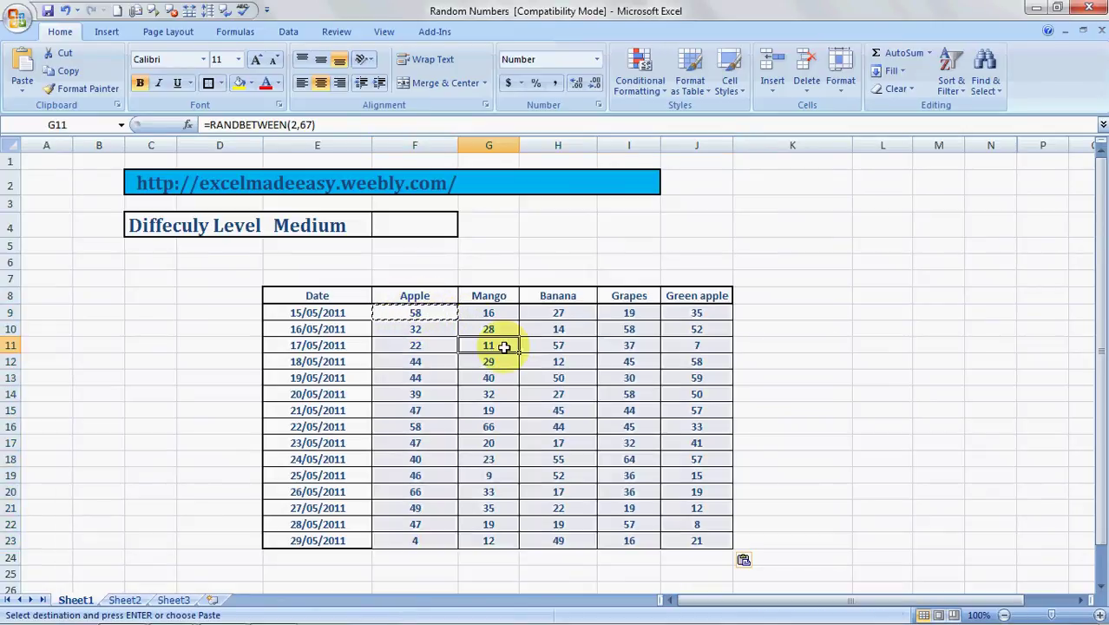
key("Escape")
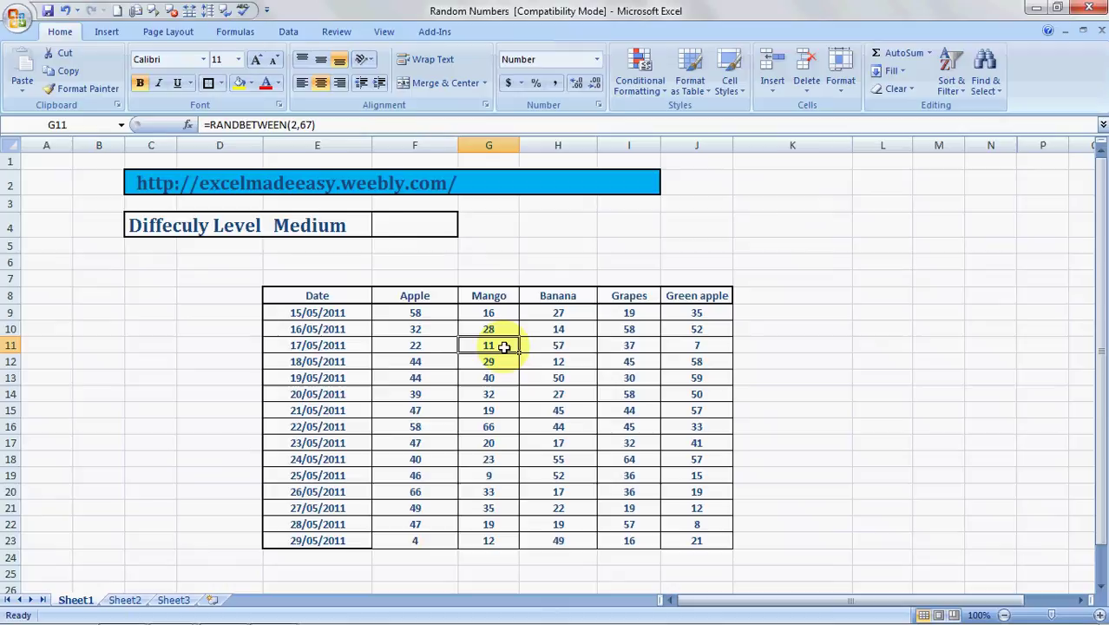
left_click(417, 327)
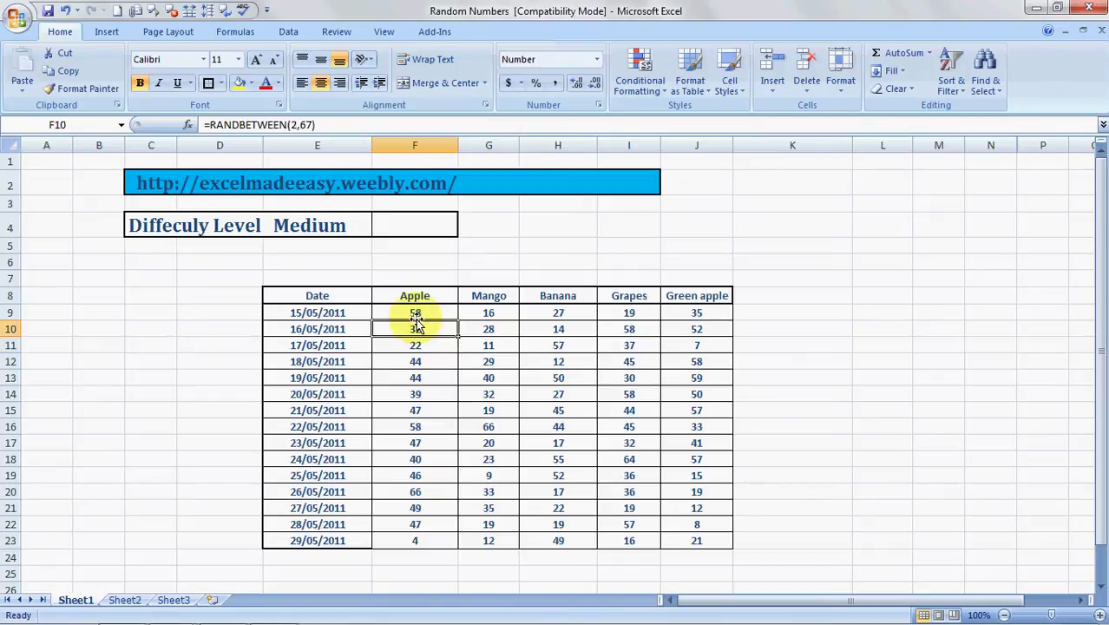
left_click(414, 317)
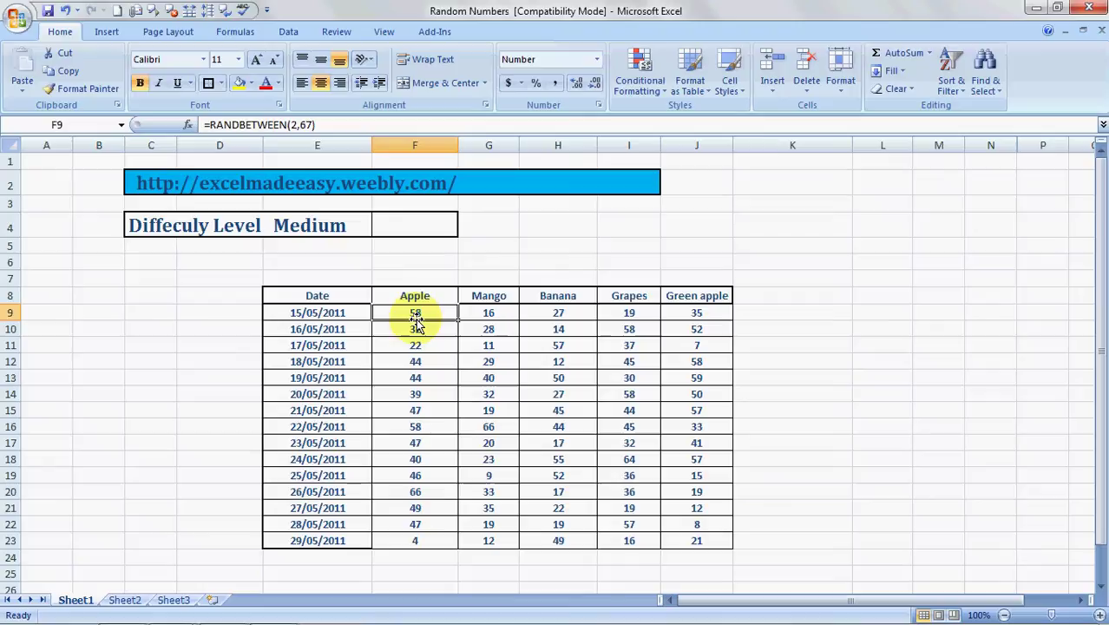
key("shift+Right")
key("shift+Right")
key("shift+Right")
key("shift+Right")
key("shift+Down")
key("shift+Down")
key("shift+Down")
key("shift+Down")
key("shift+Down")
key("shift+Down")
key("shift+Down")
key("shift+Down")
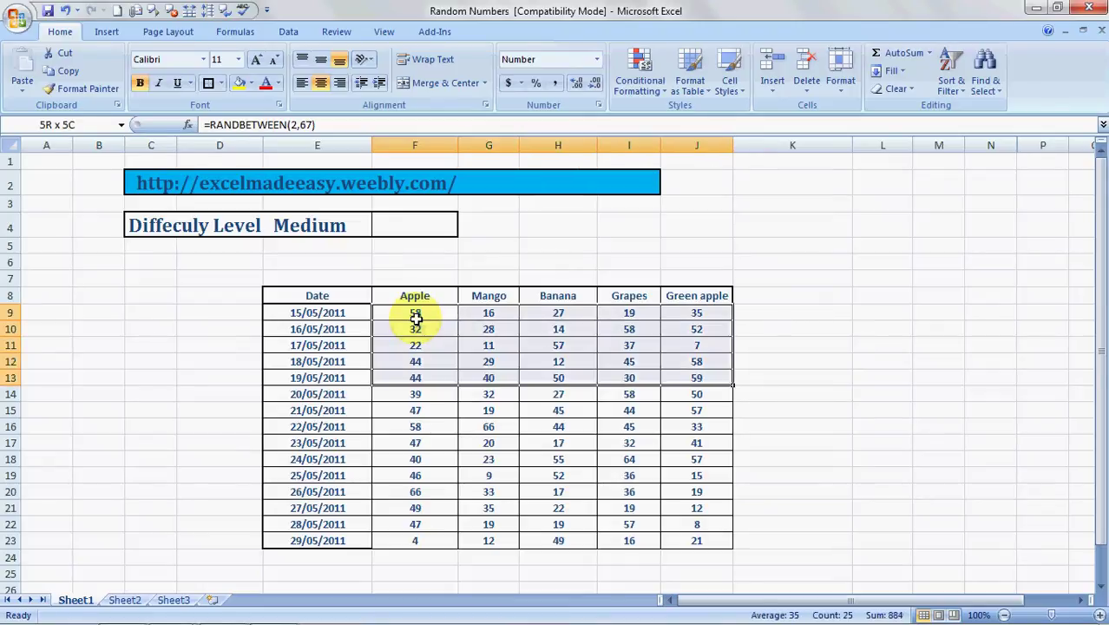
Enter the text "randbetween" in cell L8, beside the table.
key("Up")
key("Right")
key("Right")
key("Right")
key("Right")
key("Right")
key("Right")
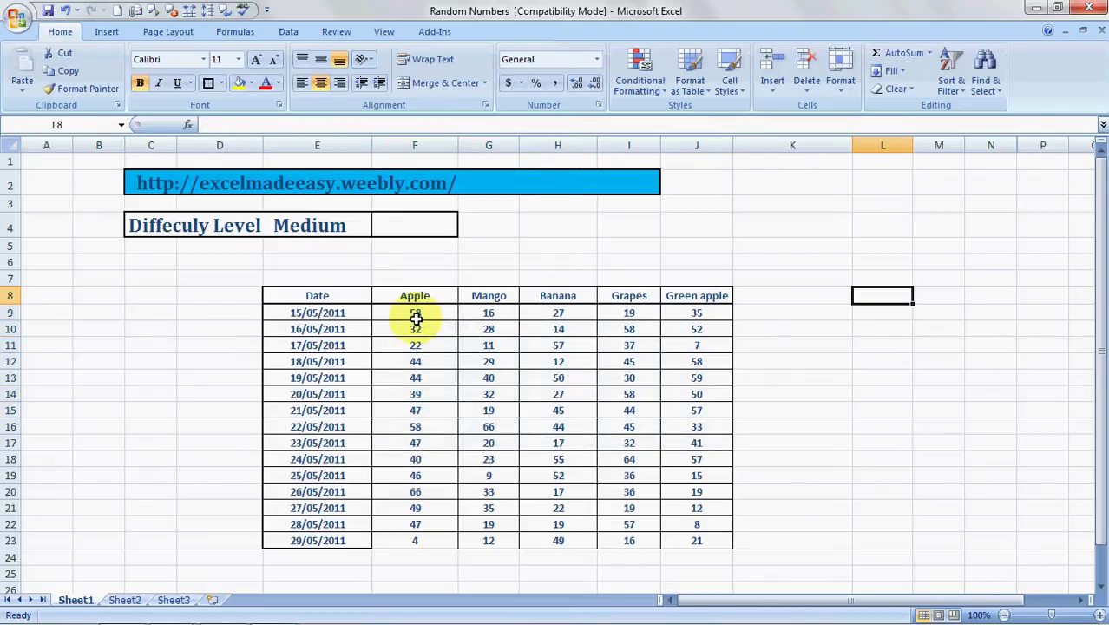
type("rand")
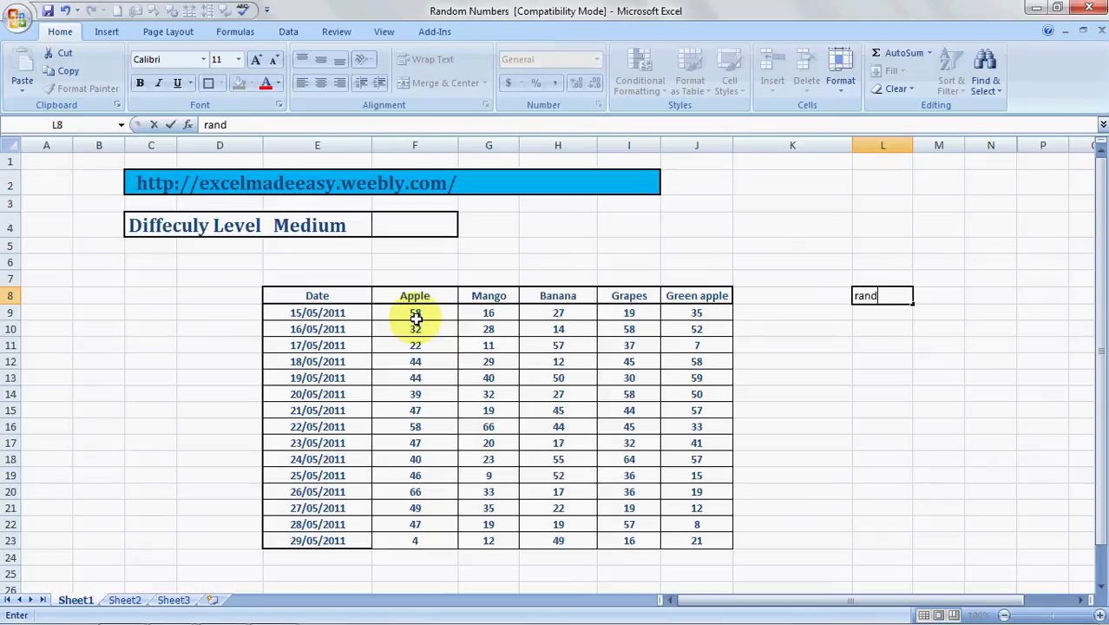
type("between")
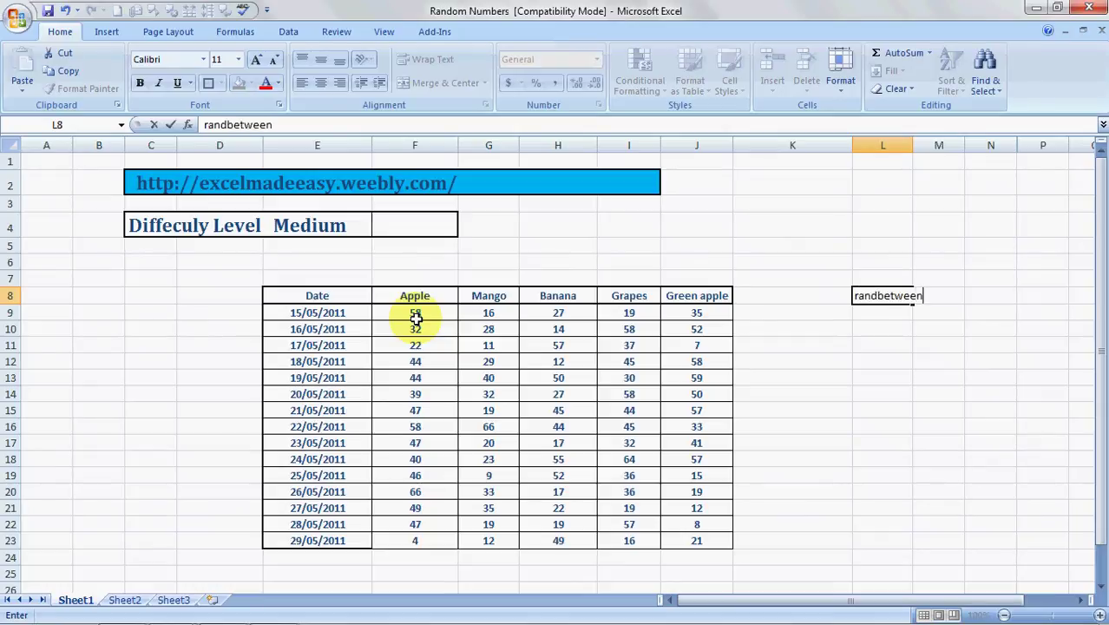
key("Return")
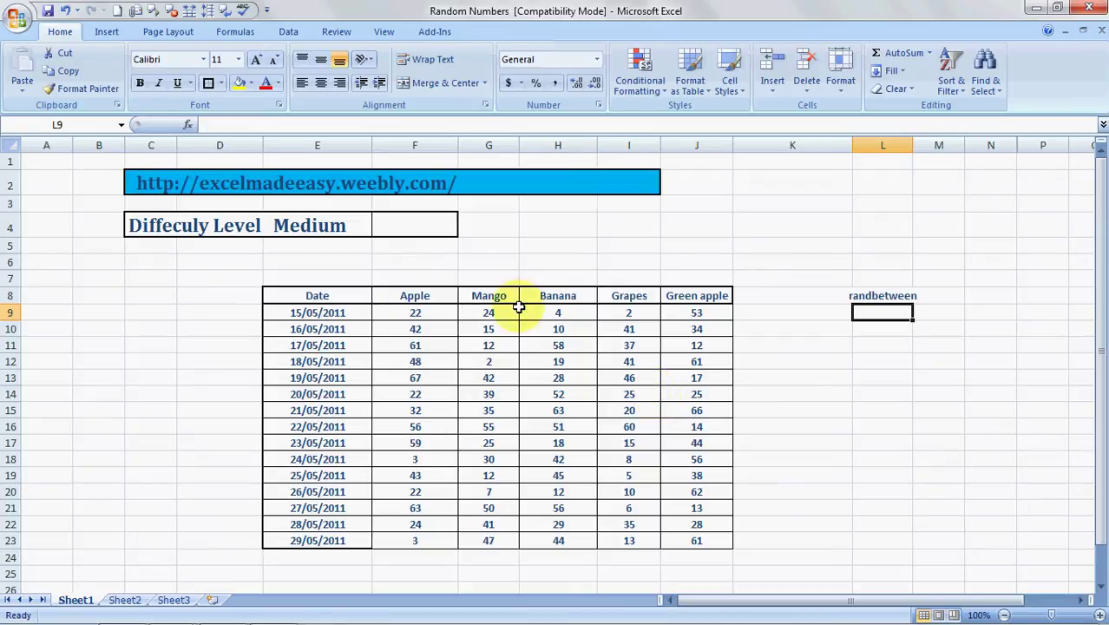
Copy the fruit table's whole data range F9:J23.
left_click(415, 310)
key("shift+Right")
key("shift+Right")
key("shift+Right")
key("shift+Right")
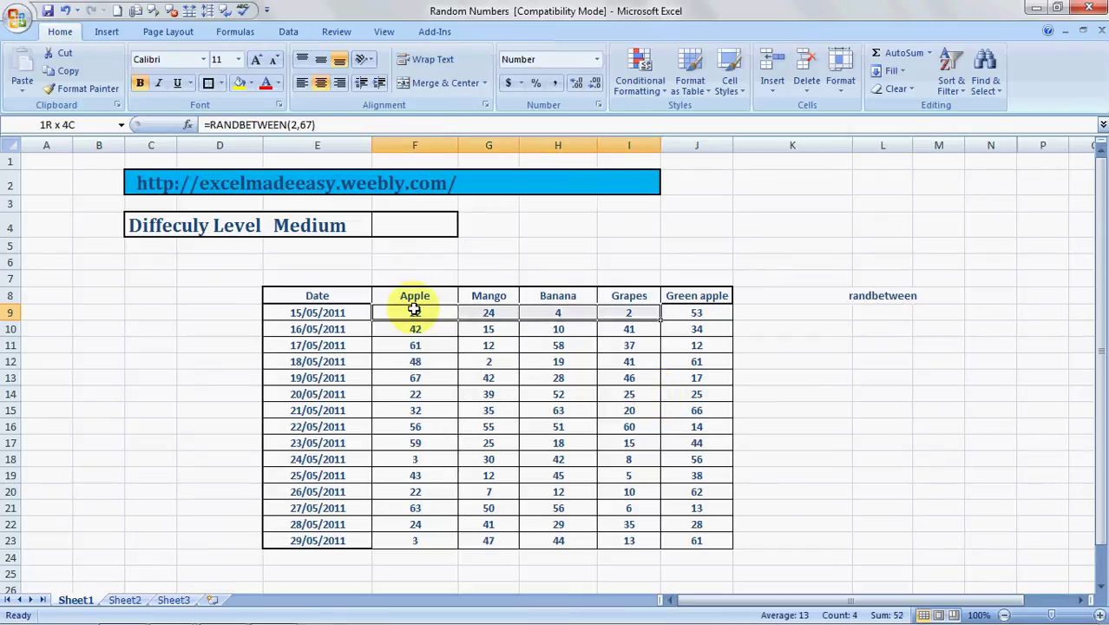
key("shift+Down")
key("shift+Down")
key("shift+Down")
key("shift+Down")
key("shift+Down")
key("shift+Down")
key("shift+Down")
key("shift+Down")
key("shift+Down")
key("shift+Down")
key("shift+Down")
key("shift+Down")
key("shift+Down")
key("shift+Down")
key("shift+Down")
key("shift+Up")
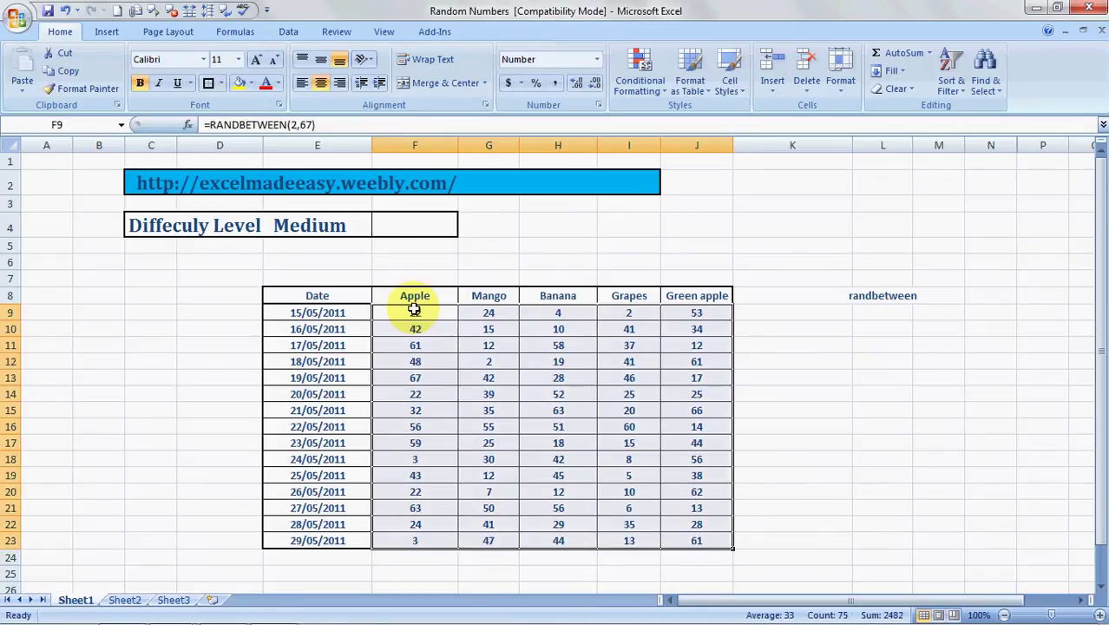
key("ctrl+c")
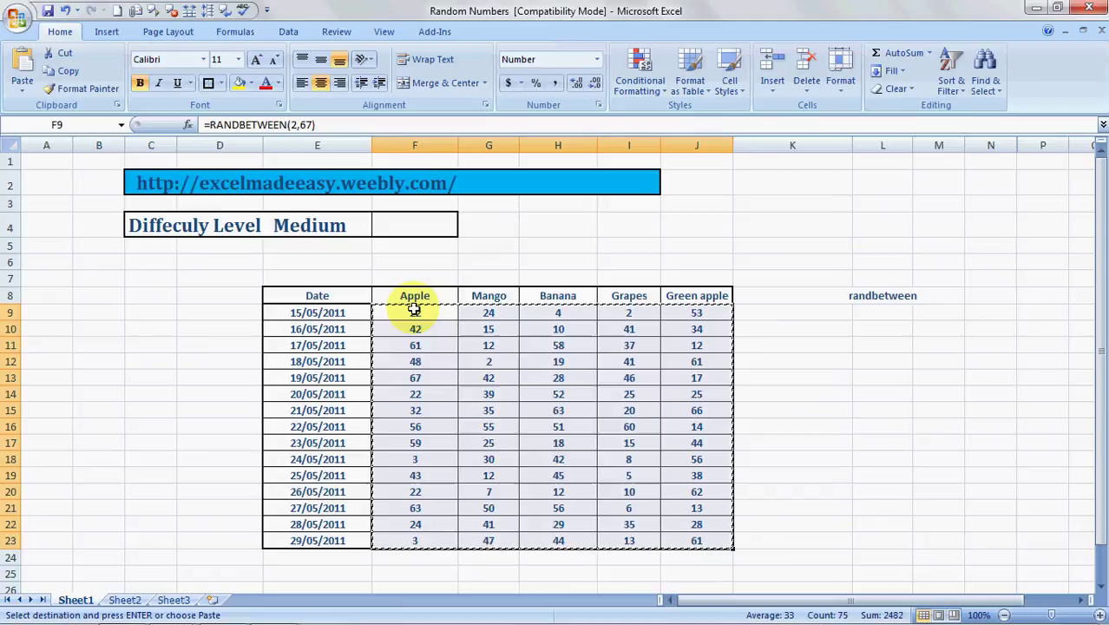
Paste the copied range over itself as Values only with Paste Special, and end the copy mode.
left_click(415, 310)
right_click(415, 310)
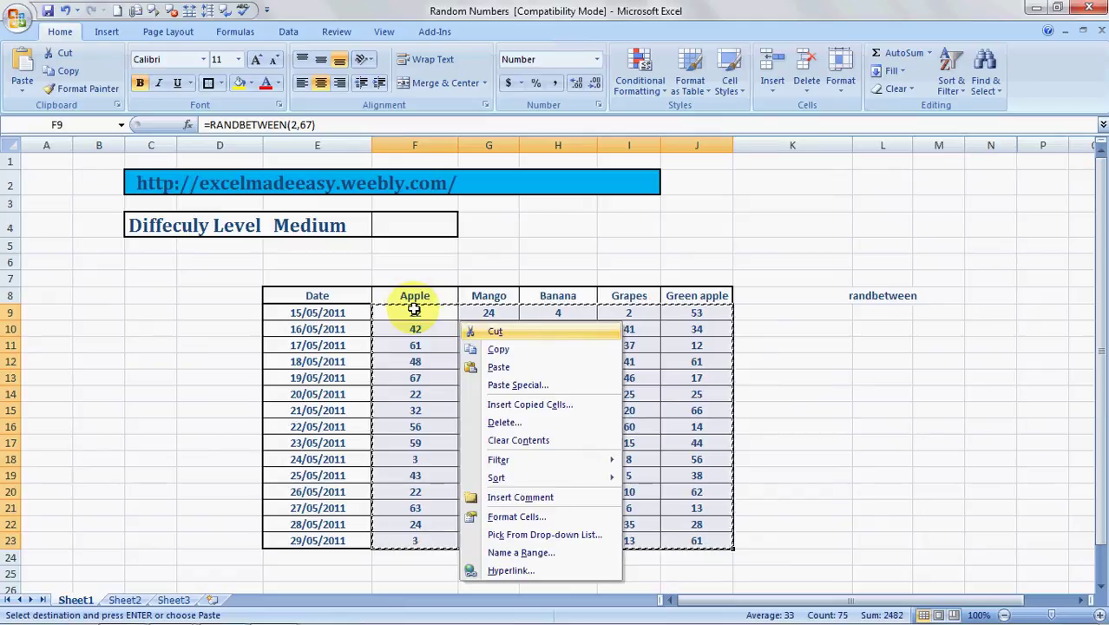
left_click(512, 387)
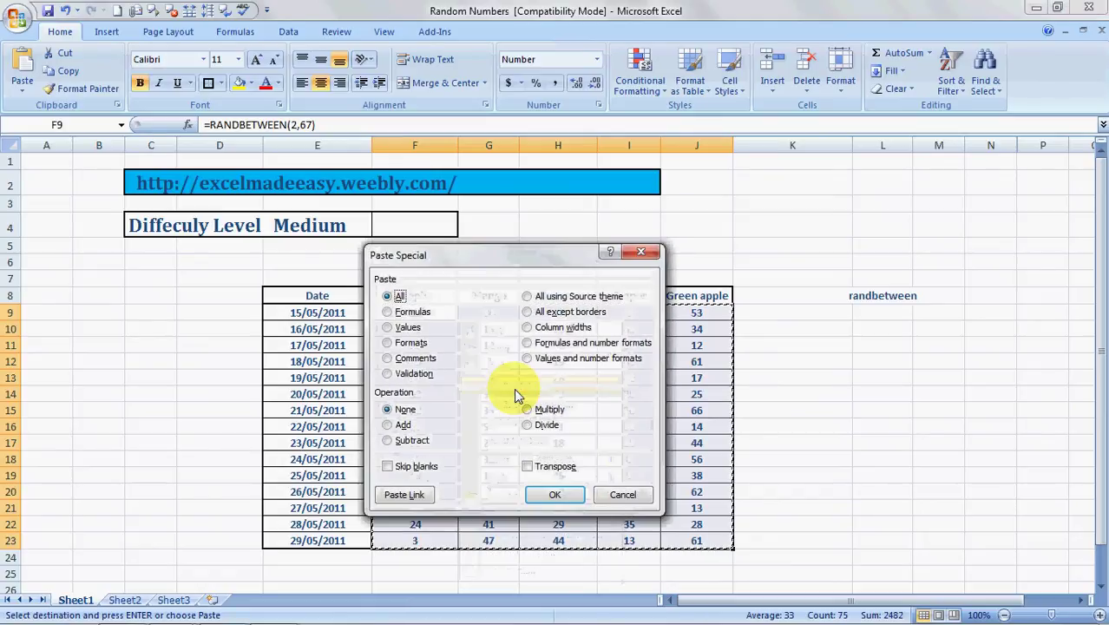
left_click(388, 327)
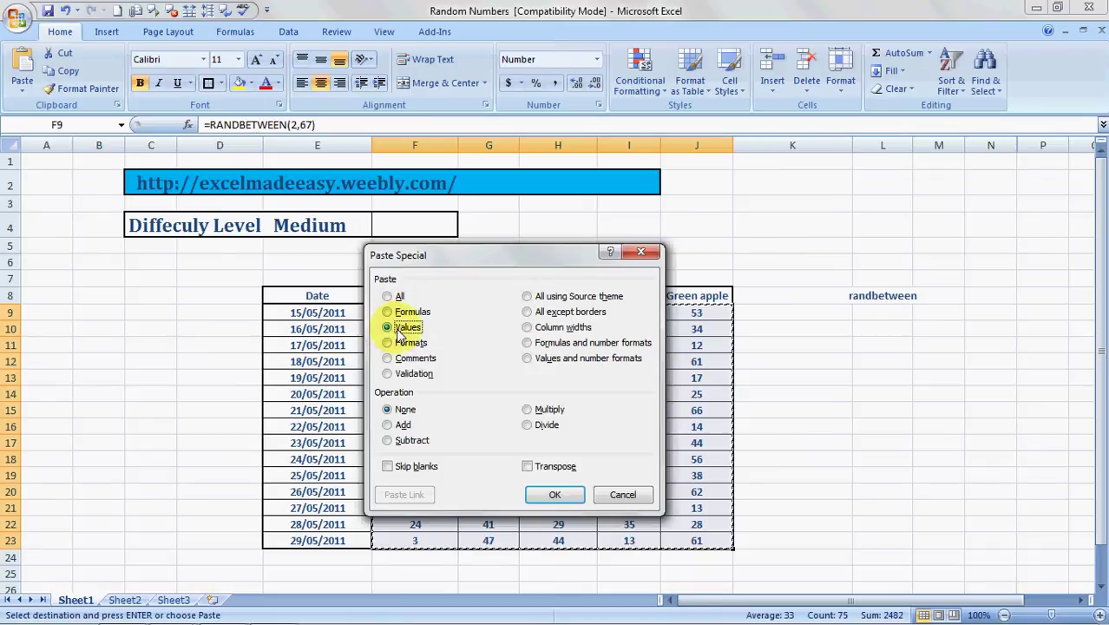
left_click(550, 492)
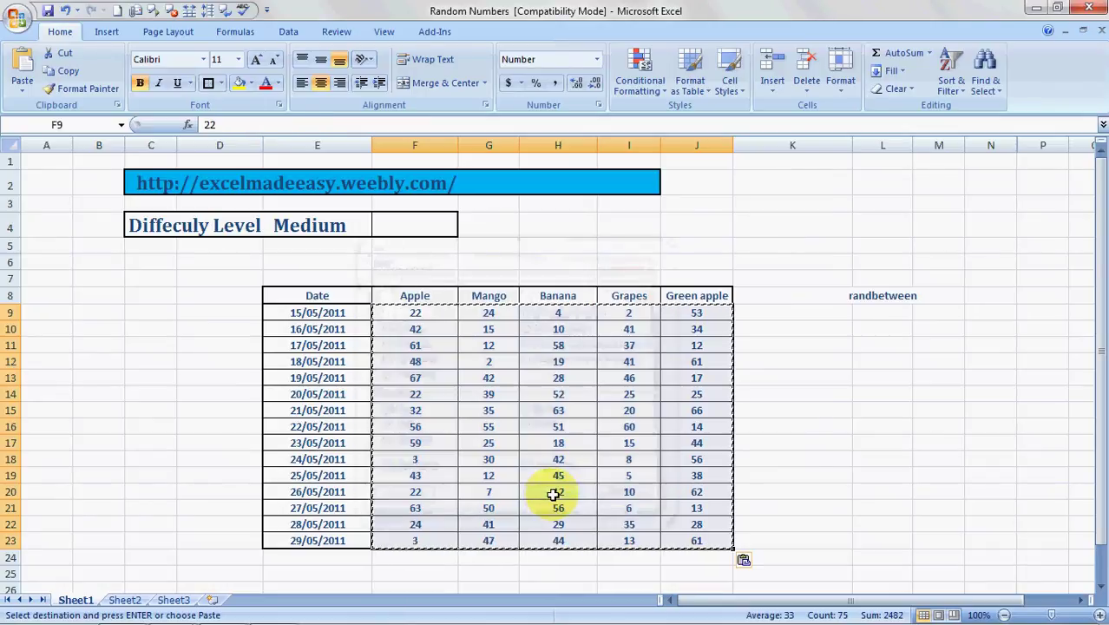
left_click(802, 448)
key("Escape")
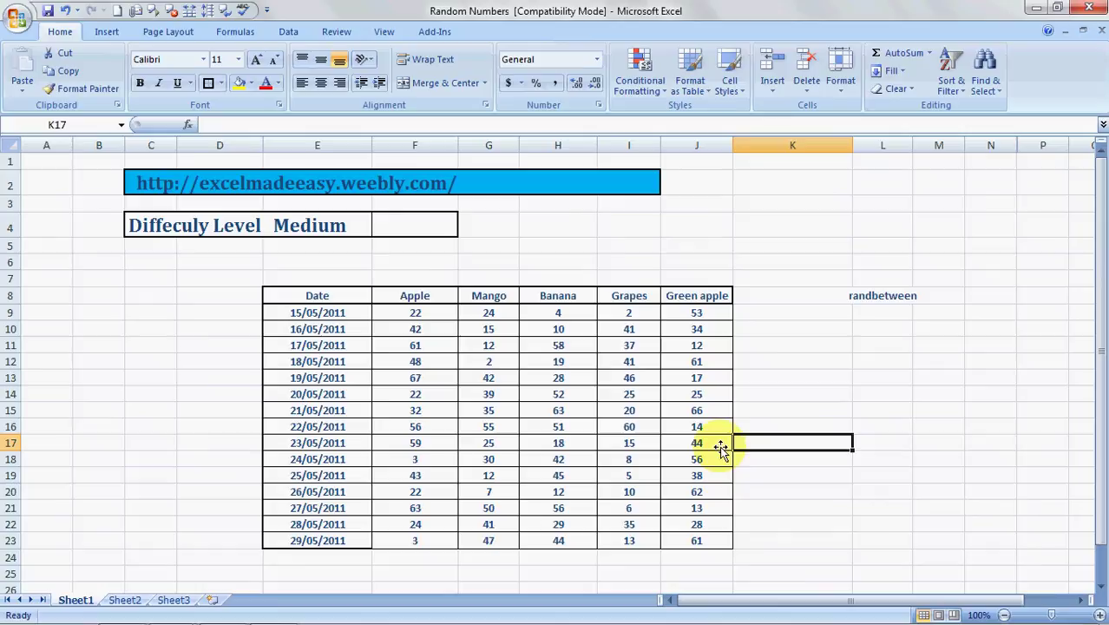
Check whether the table cells in row 11, from Apple to Green apple, contain formulas or fixed values.
left_click(486, 345)
left_click(456, 341)
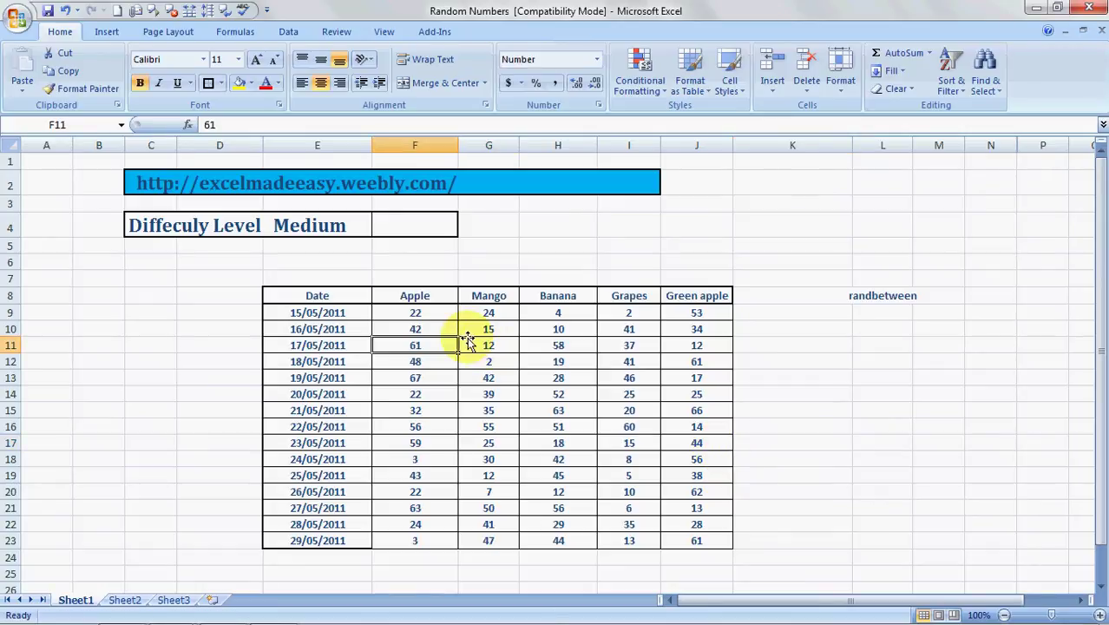
left_click(468, 338)
key("Left")
key("Right")
key("Right")
key("Right")
key("Right")
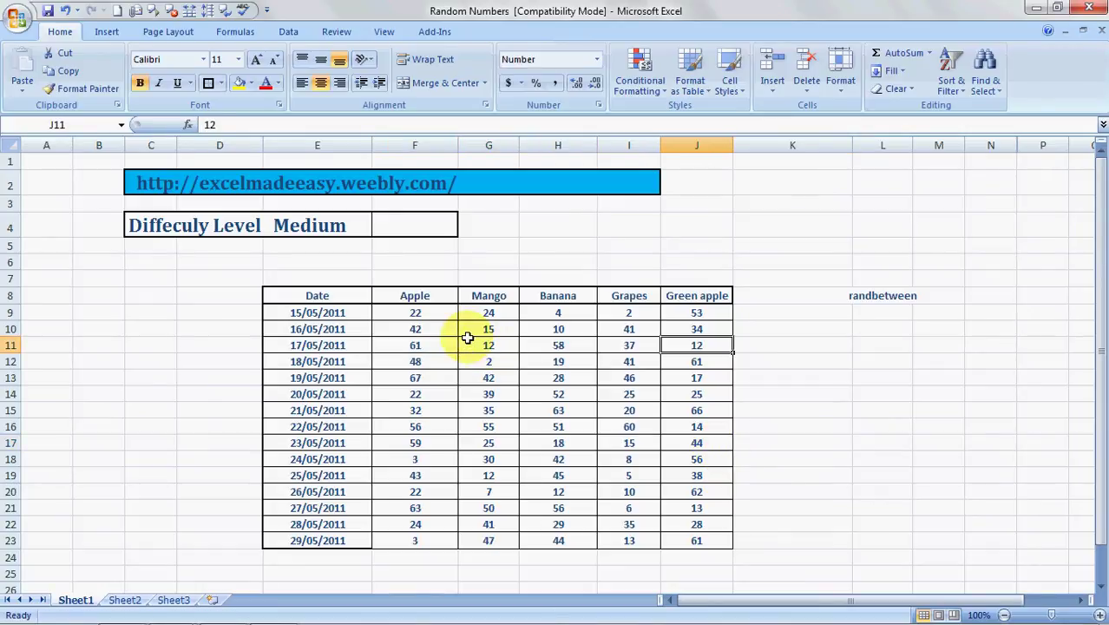
Undo the values-only paste over the fruit table and clear the "randbetween" text from cell L8.
key("ctrl+z")
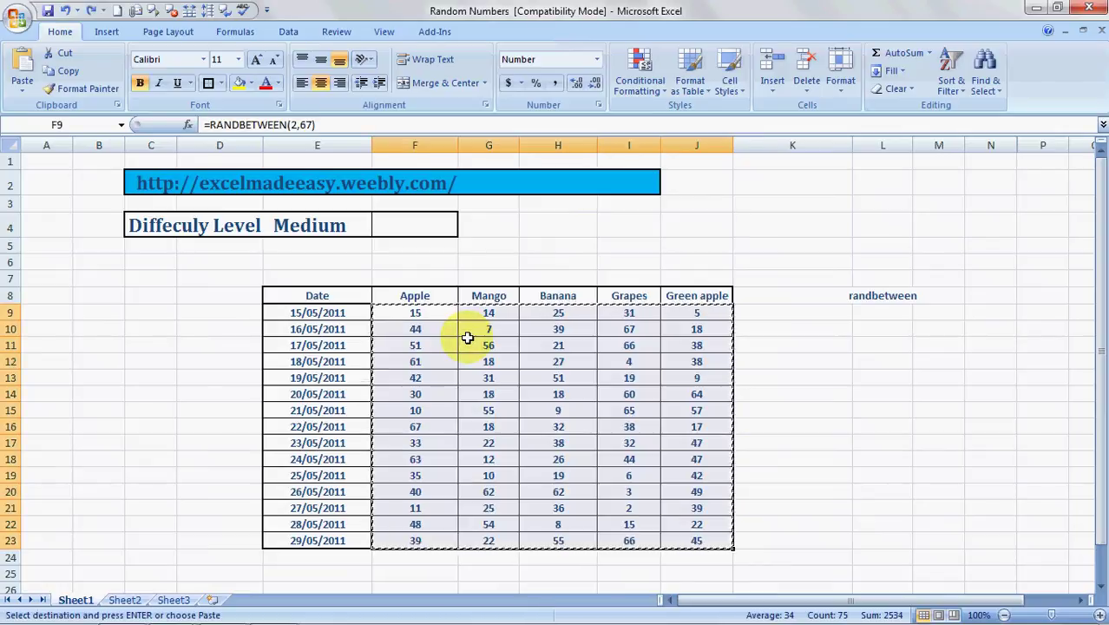
key("Escape")
left_click(859, 295)
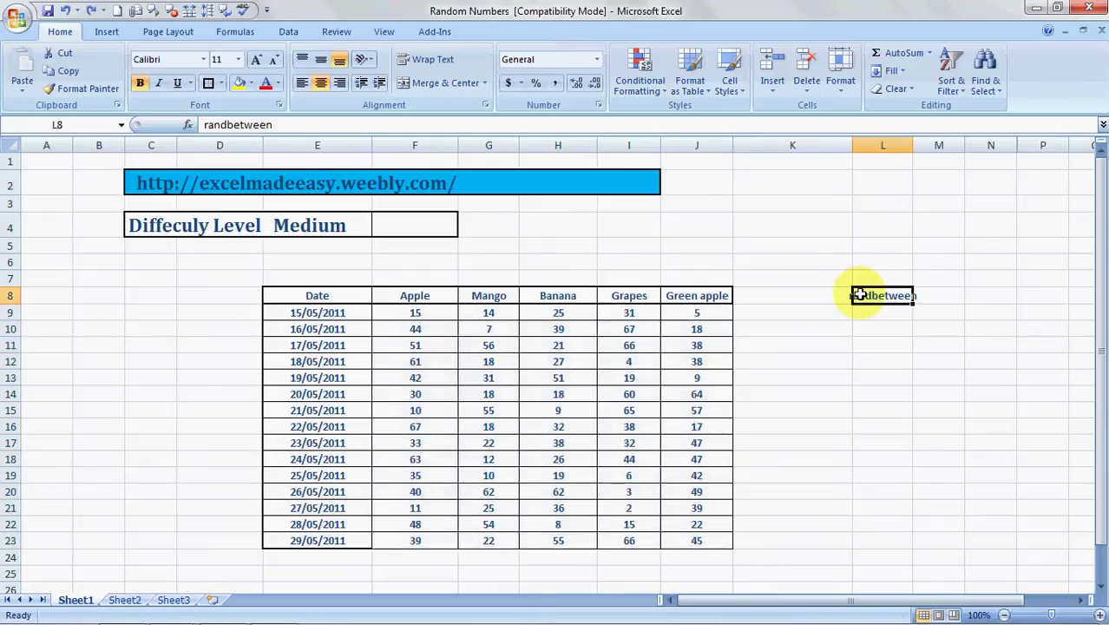
key("Delete")
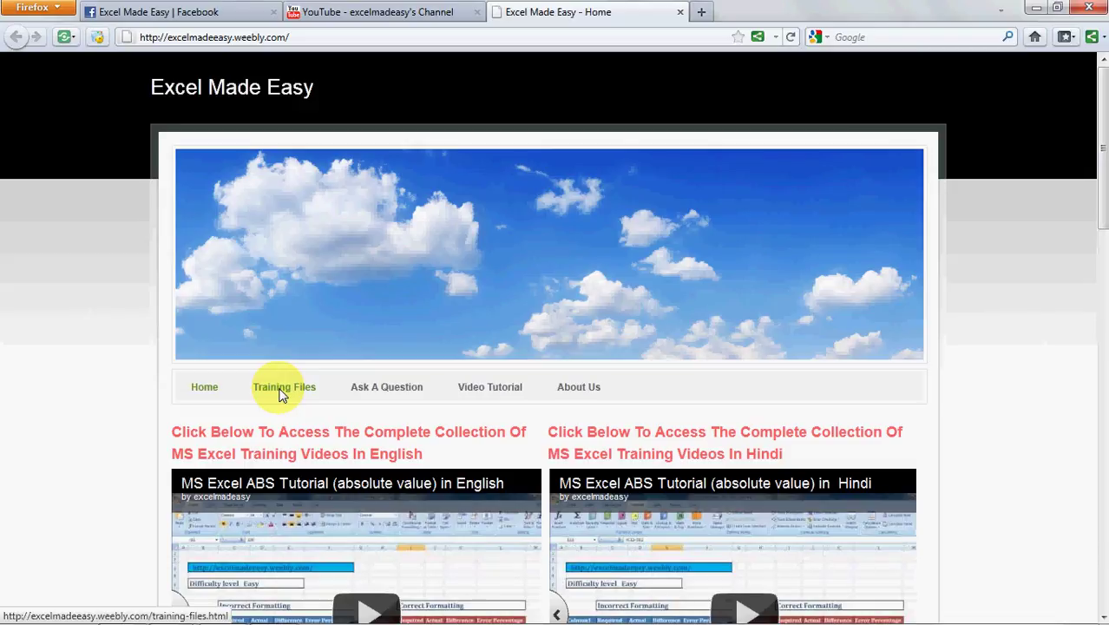
In Firefox, look over the Excel Made Easy YouTube channel, website home page and Facebook page.
left_click(374, 12)
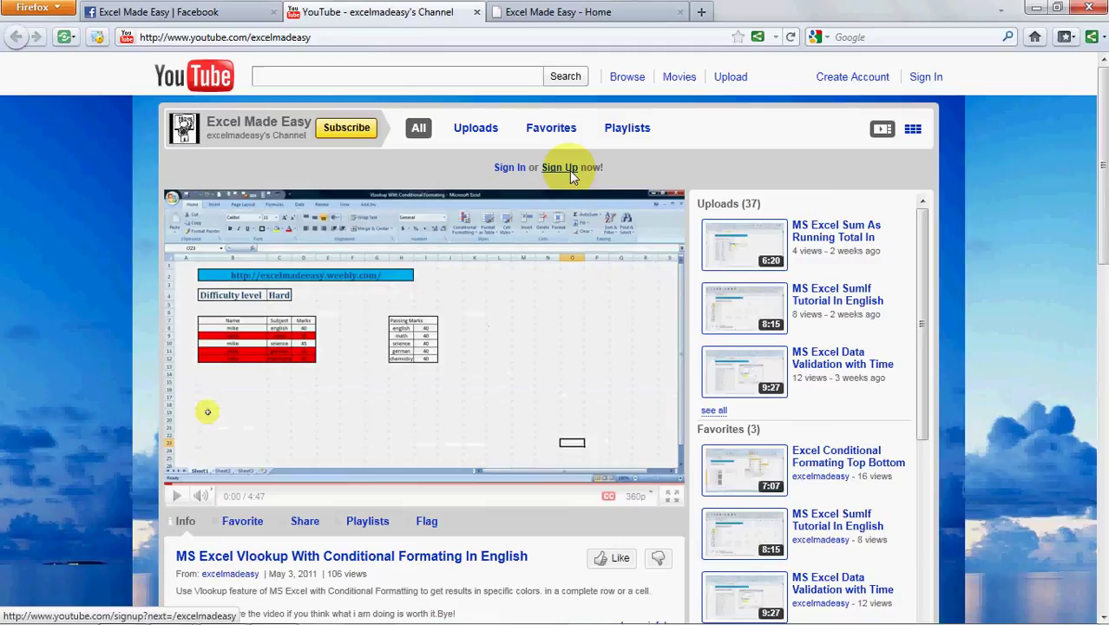
left_click(518, 13)
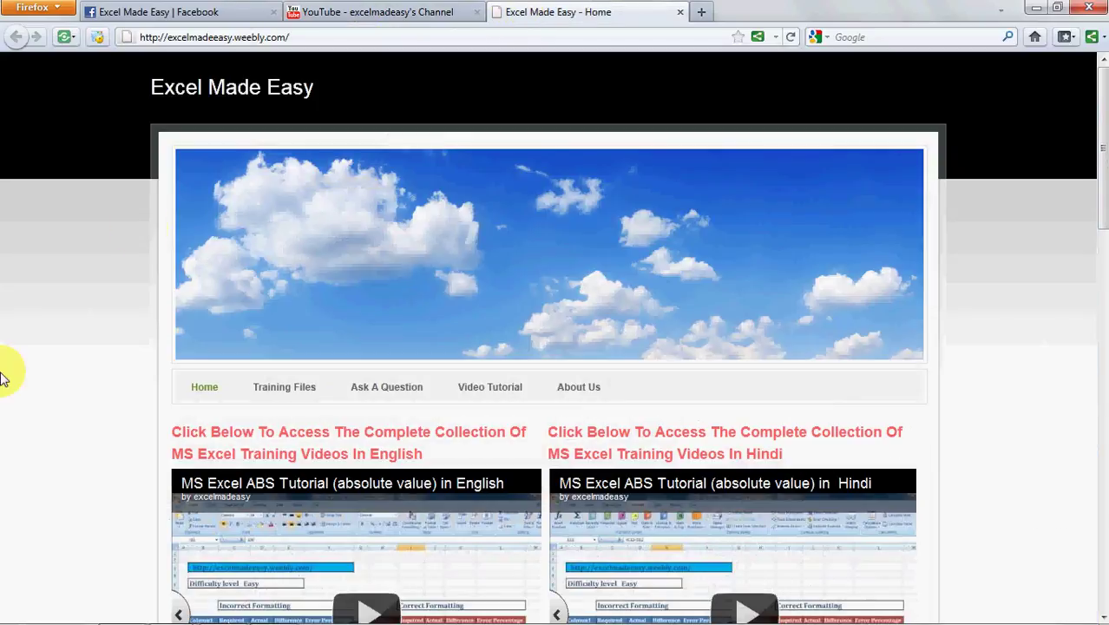
scroll(2, 378, "down", 5)
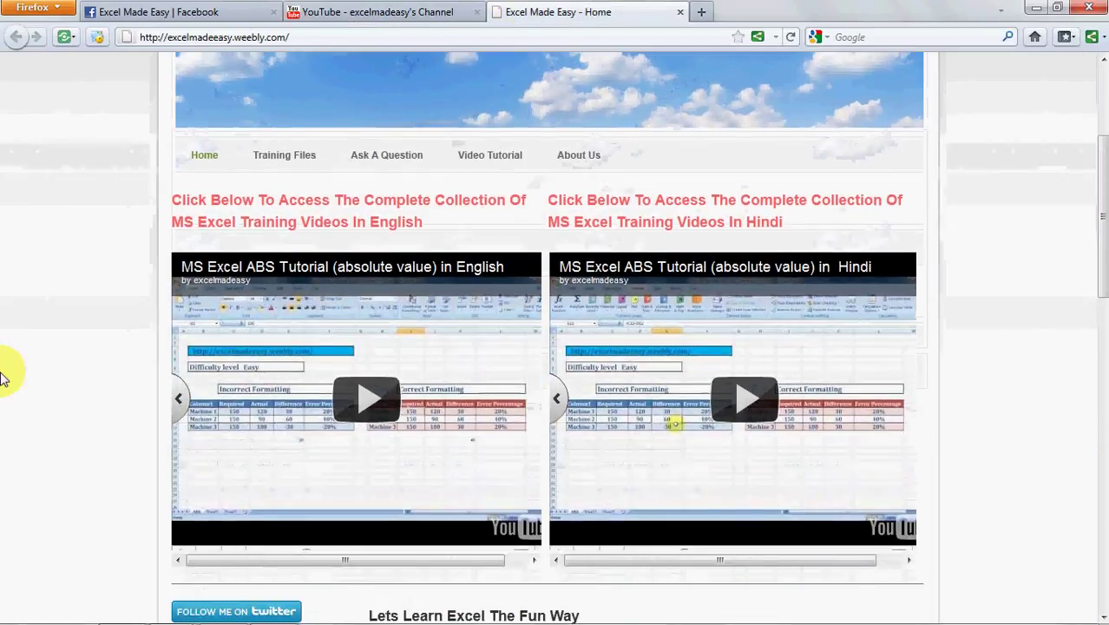
scroll(2, 378, "down", 1)
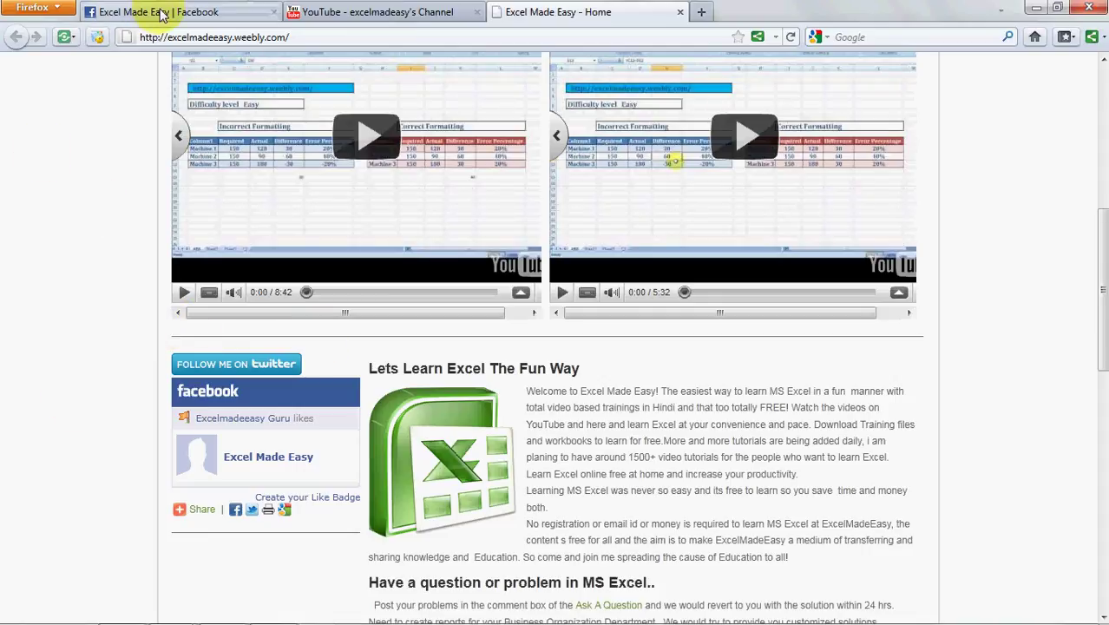
left_click(161, 12)
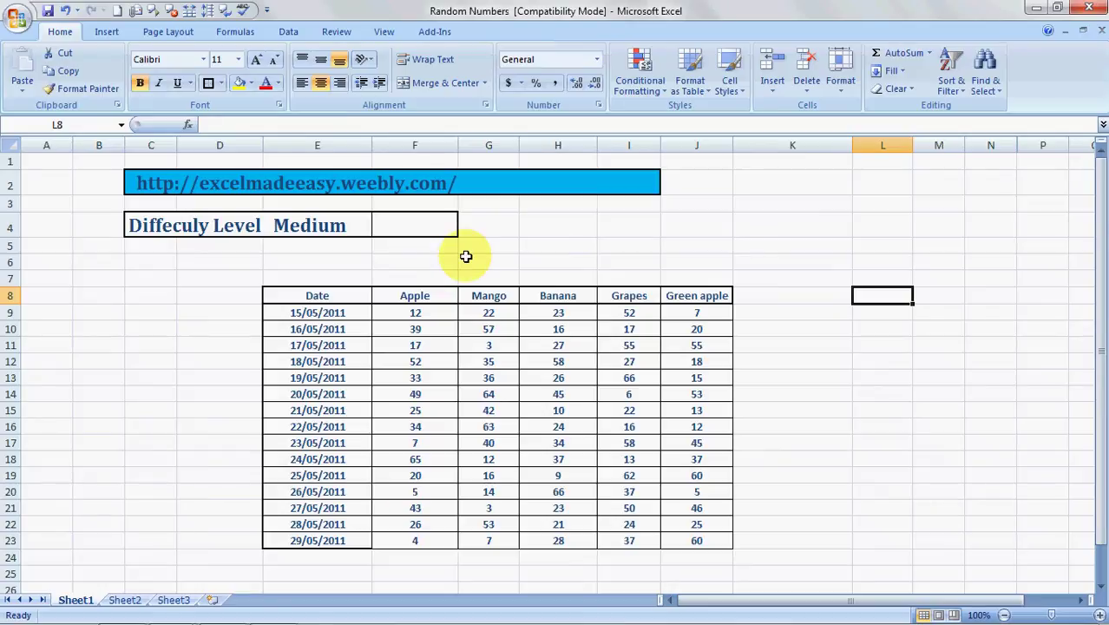
left_click(466, 257)
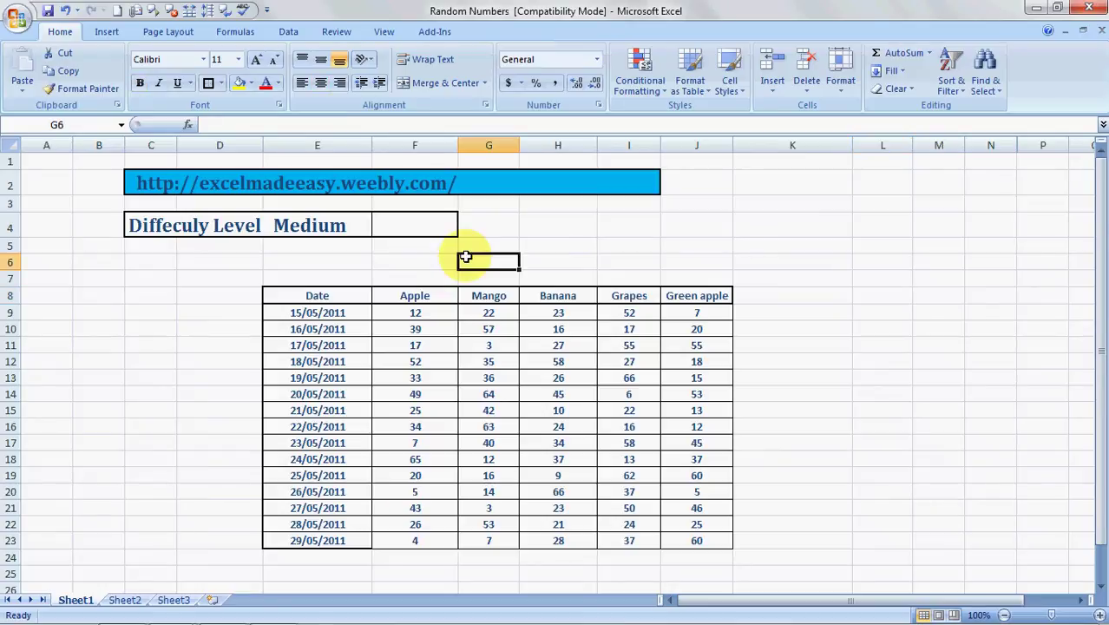